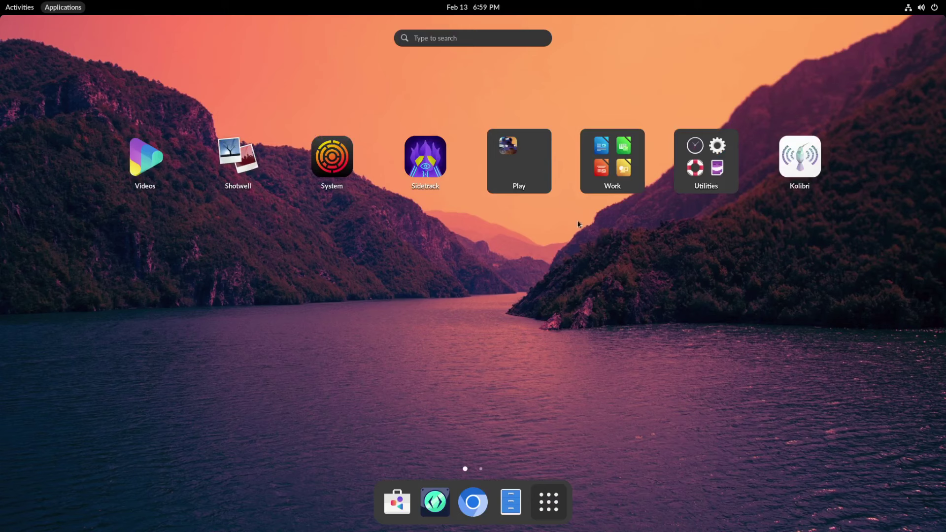
# Step: Launch Calculator from the Utilities application folder
pyautogui.click(695, 173)
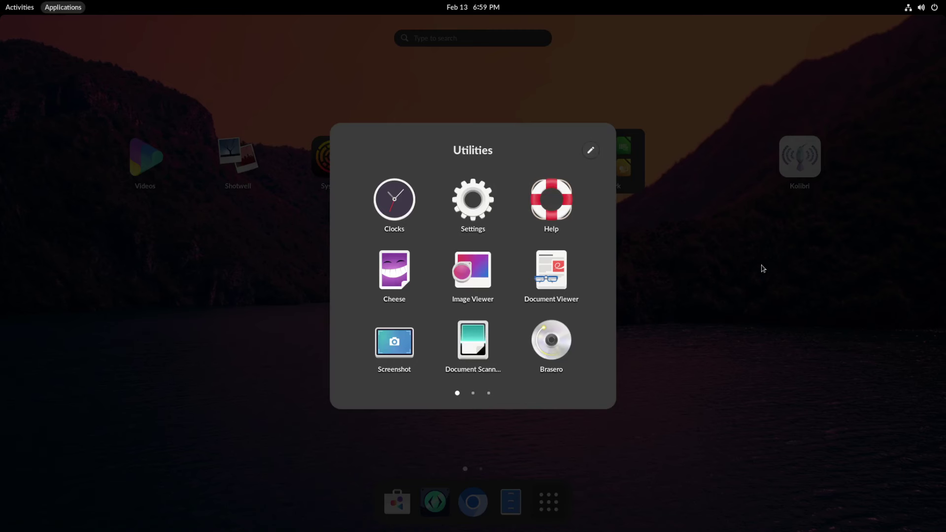
pyautogui.moveTo(610, 287)
pyautogui.click(609, 270)
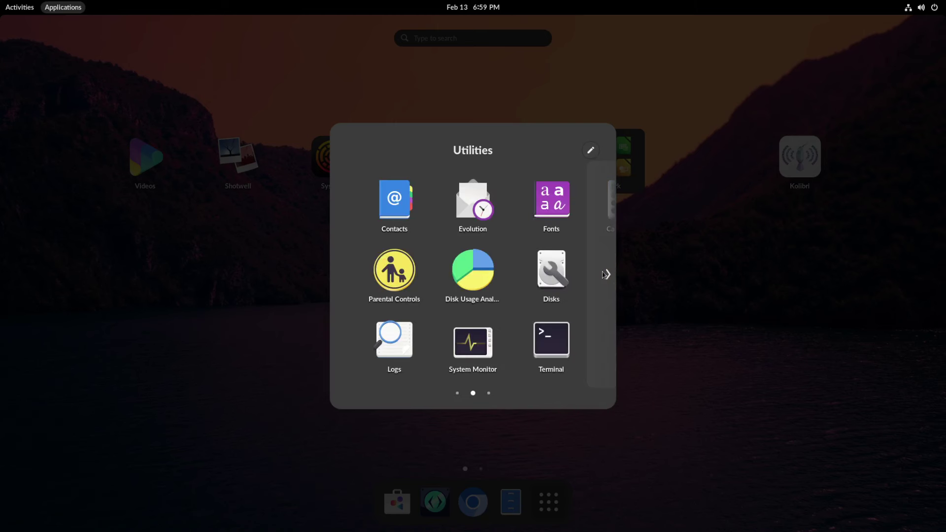
pyautogui.click(605, 275)
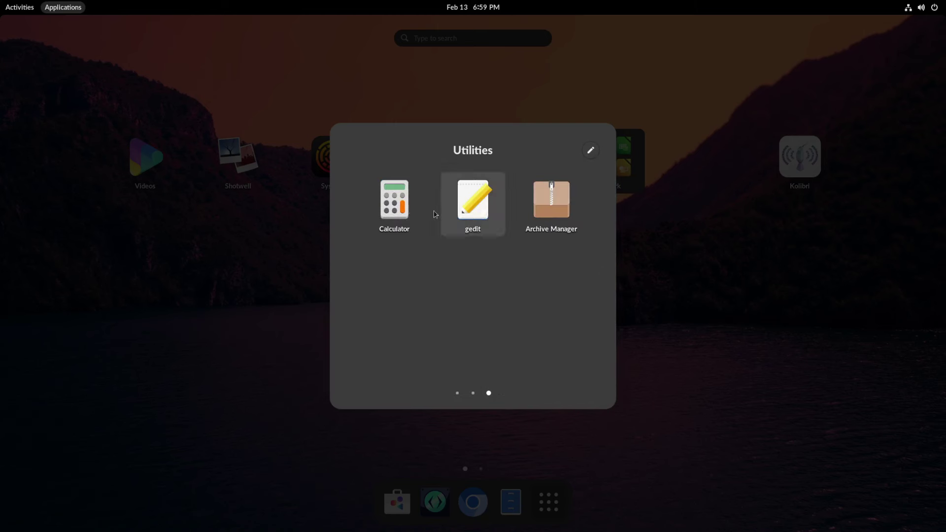
pyautogui.click(403, 207)
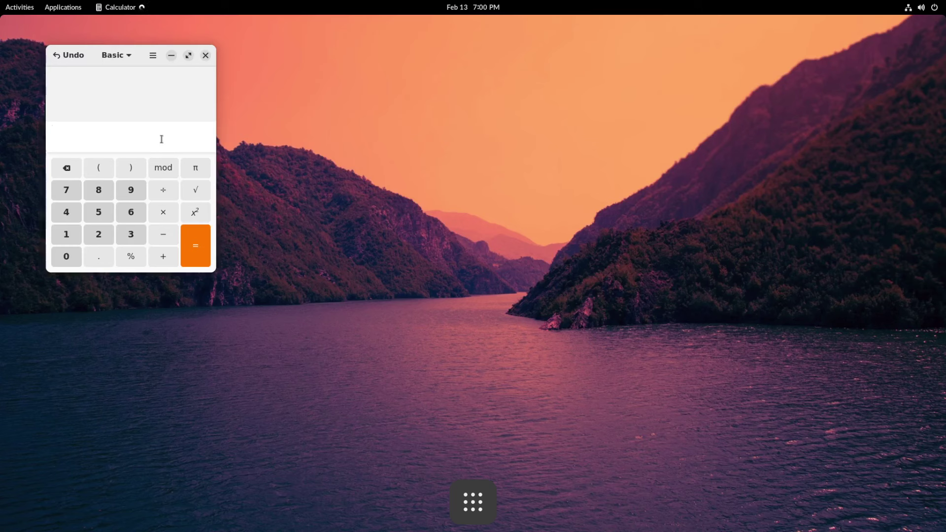
# Step: Calculate 22+22 and close Calculator
pyautogui.write('22+22')
pyautogui.press('Return')
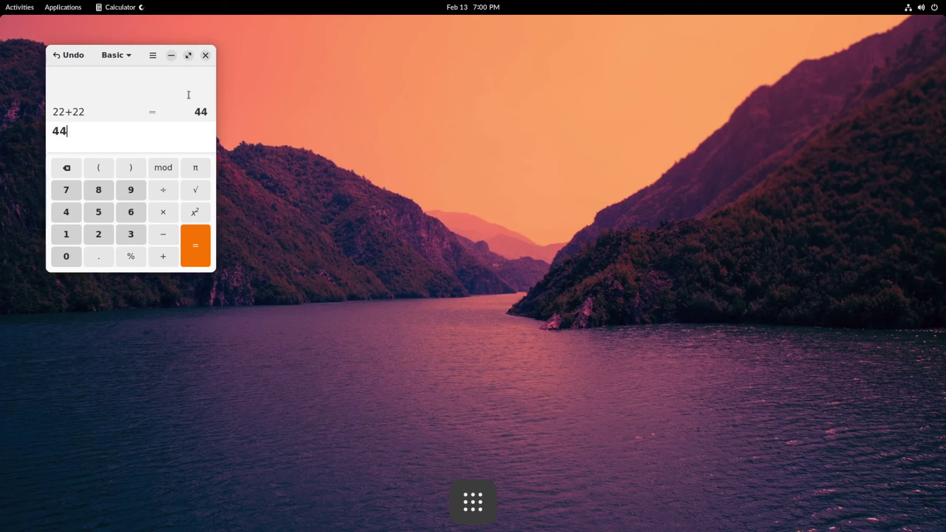
pyautogui.click(205, 56)
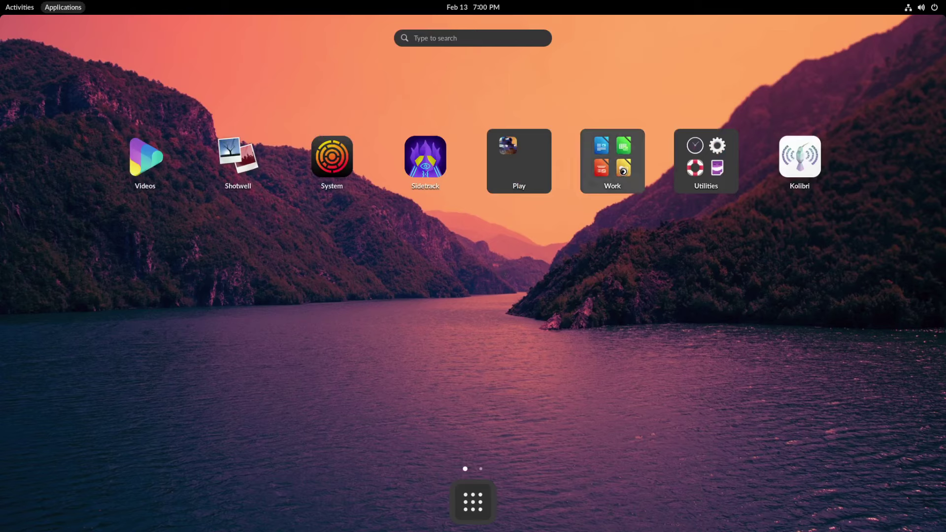
# Step: Enter the lines "Gdfgdf", "dfgdfgsd" and "fgsdf" in a new LibreOffice Writer document, and close it without saving
pyautogui.click(623, 170)
pyautogui.click(389, 207)
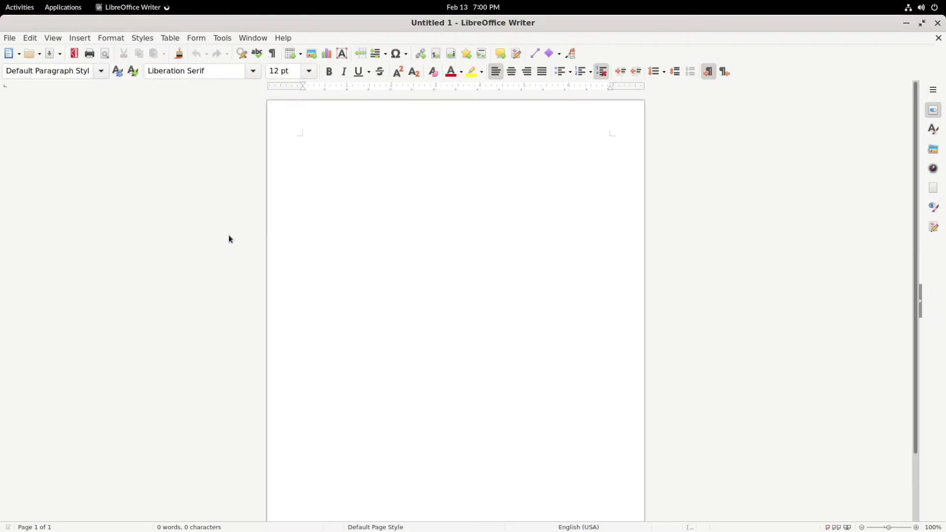
pyautogui.write('dfgdf')
pyautogui.press('Return')
pyautogui.write('dfgdfgsd')
pyautogui.press('Return')
pyautogui.write('fgsdf')
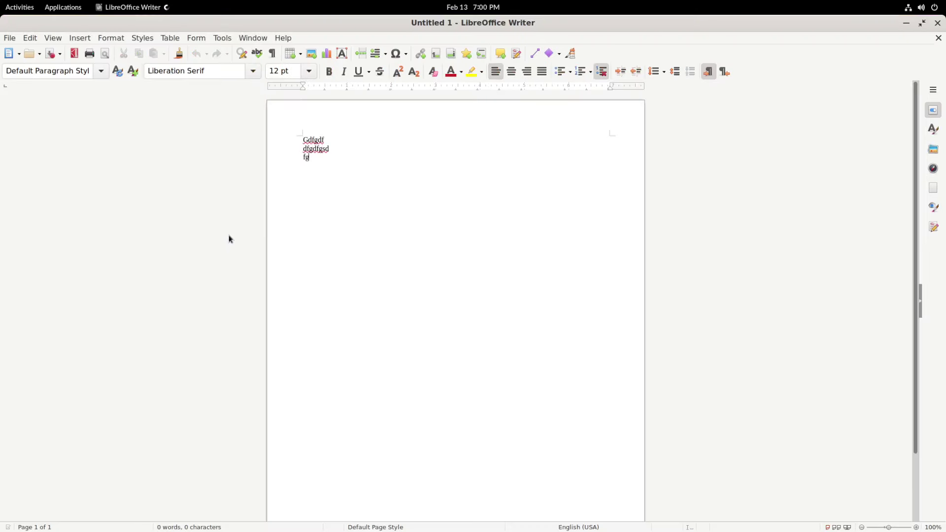
pyautogui.click(937, 23)
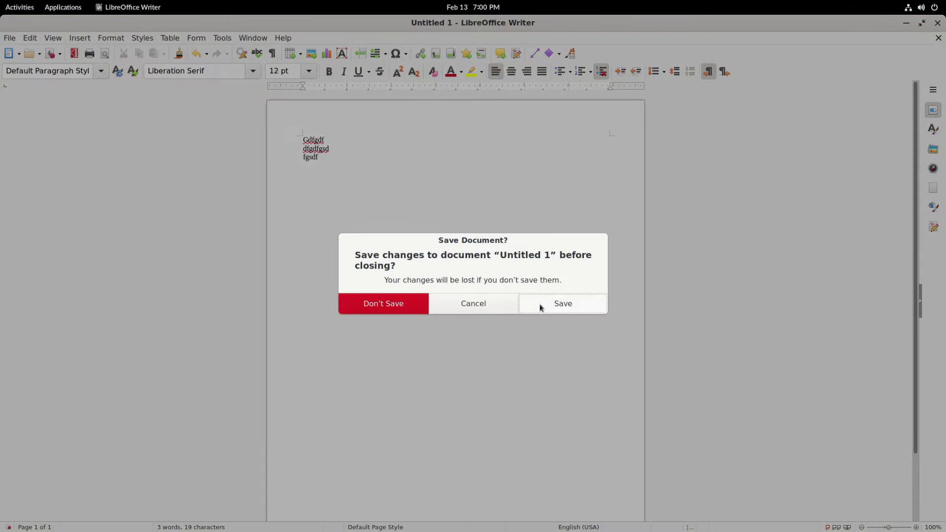
pyautogui.click(416, 310)
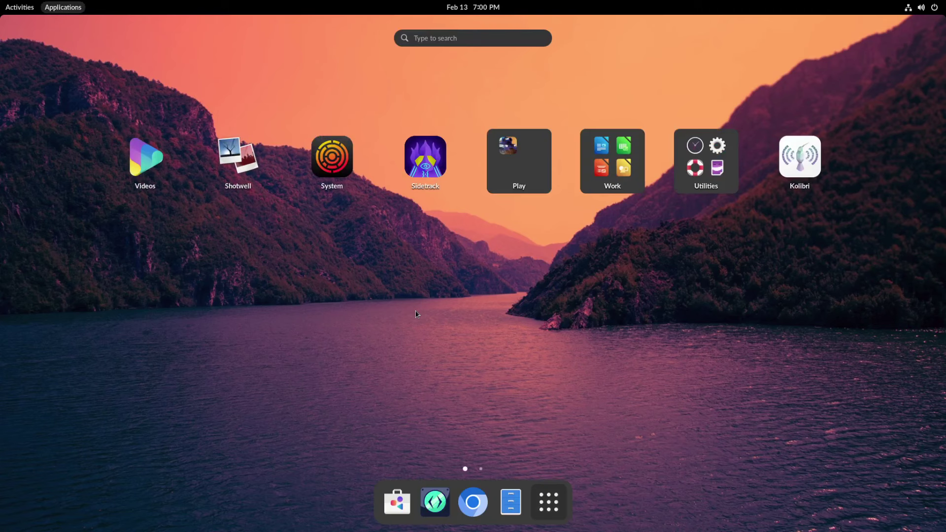
# Step: Browse gee-tech.com in Chromium, viewing the Btrfs versus Ext4 article and the light signals article, and close the browser
pyautogui.click(473, 502)
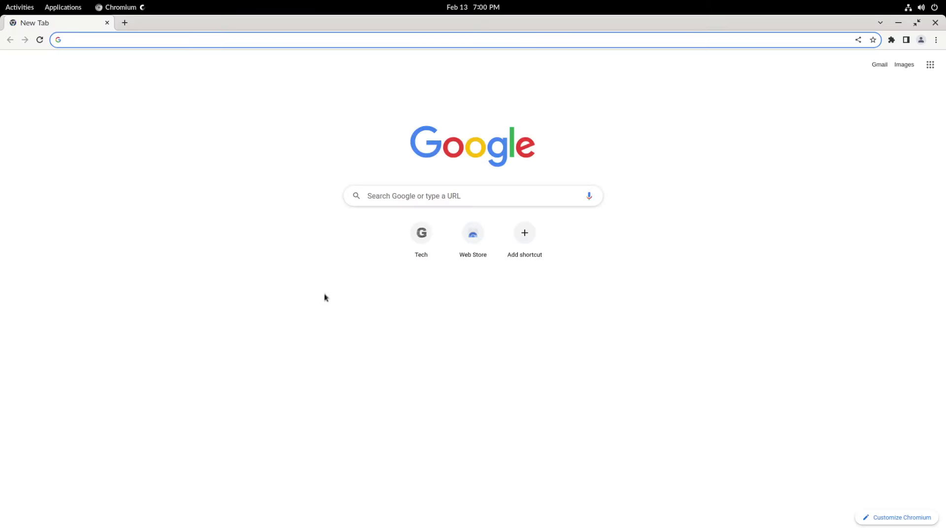
pyautogui.click(428, 239)
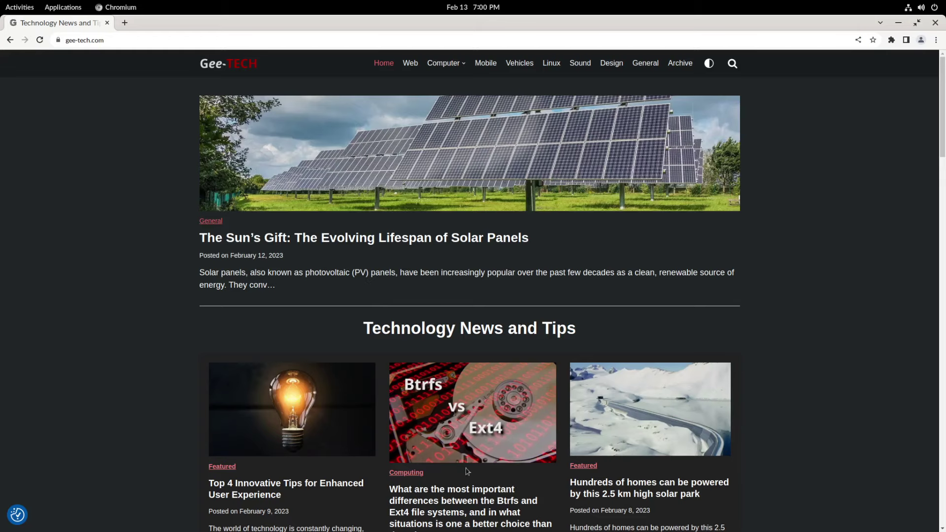
pyautogui.click(457, 421)
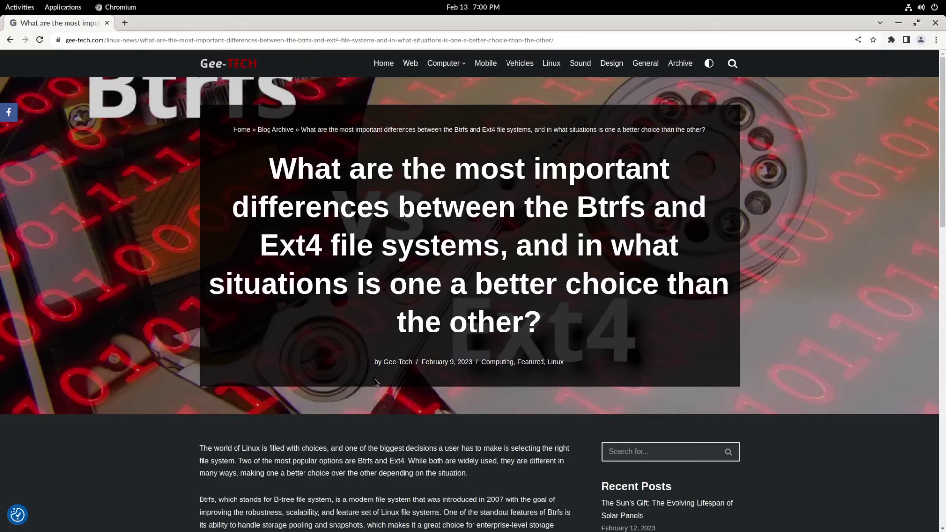
pyautogui.scroll(-15, 377, 382)
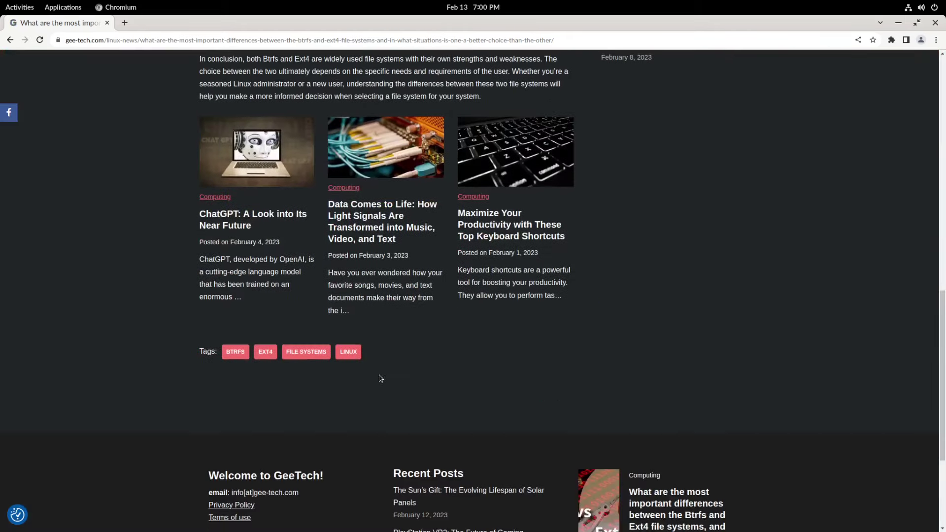
pyautogui.click(387, 169)
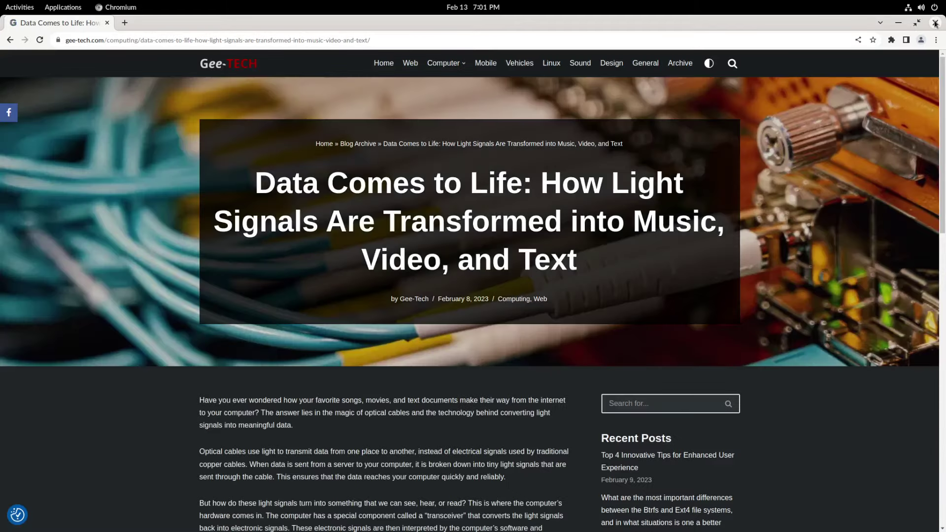
pyautogui.click(934, 22)
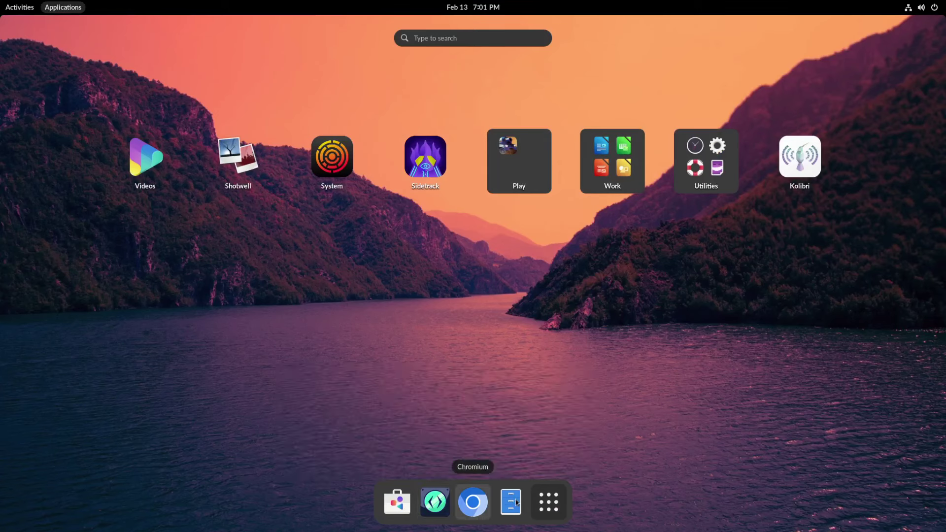
# Step: Install GaticTacToe from the New & Updated section of App Center
pyautogui.click(397, 501)
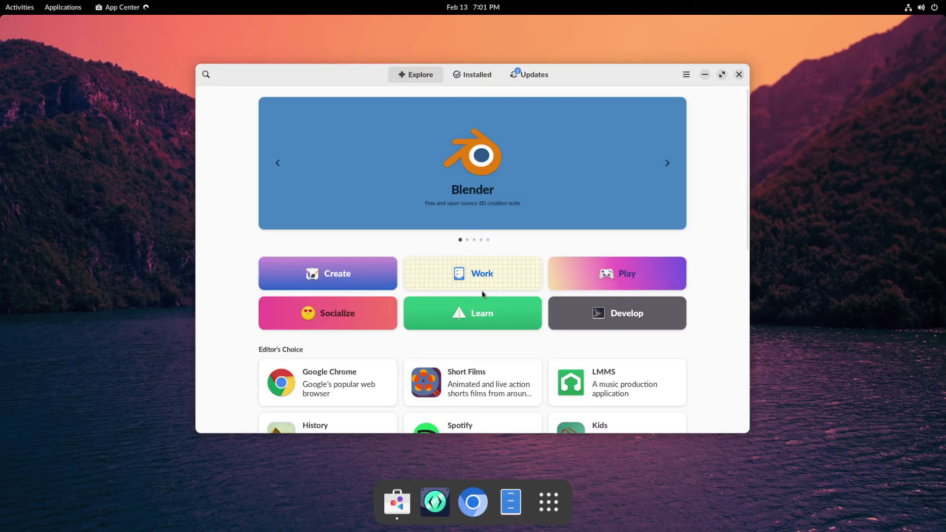
pyautogui.scroll(-10, 482, 294)
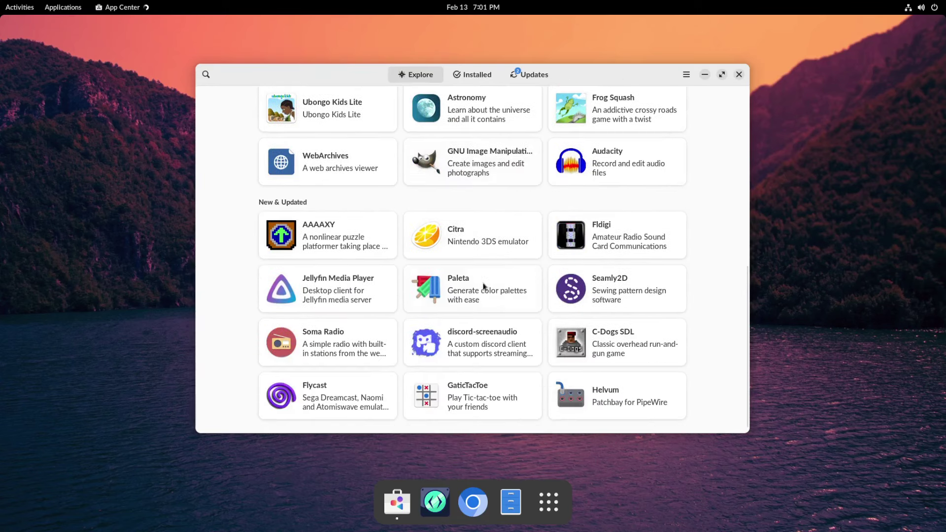
pyautogui.scroll(-3, 483, 286)
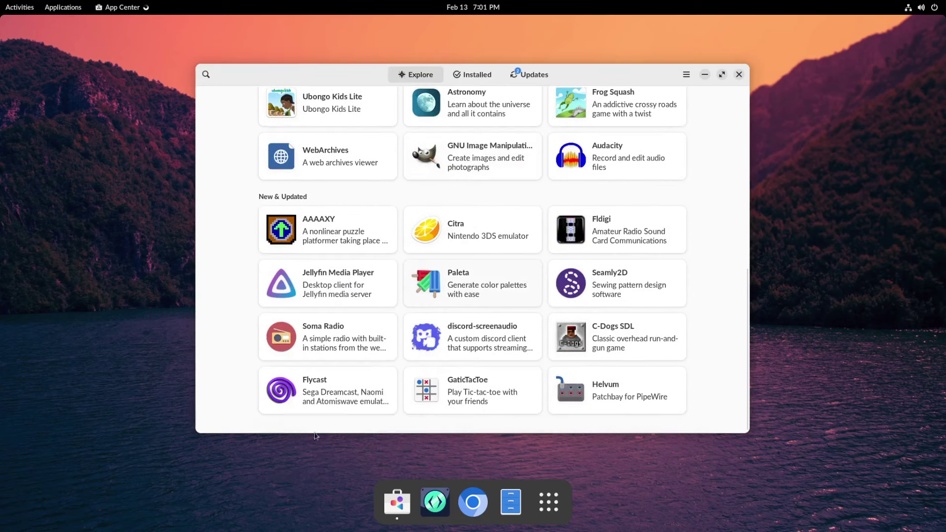
pyautogui.click(483, 400)
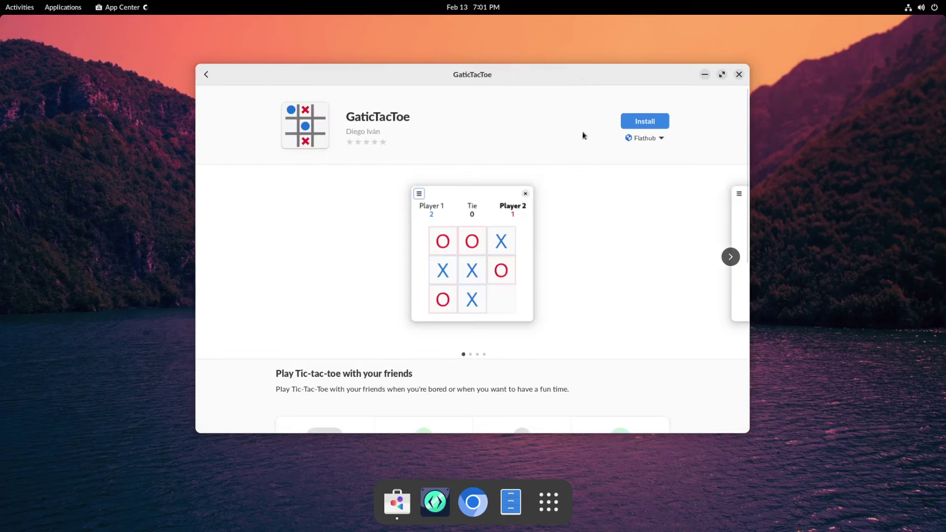
pyautogui.click(657, 124)
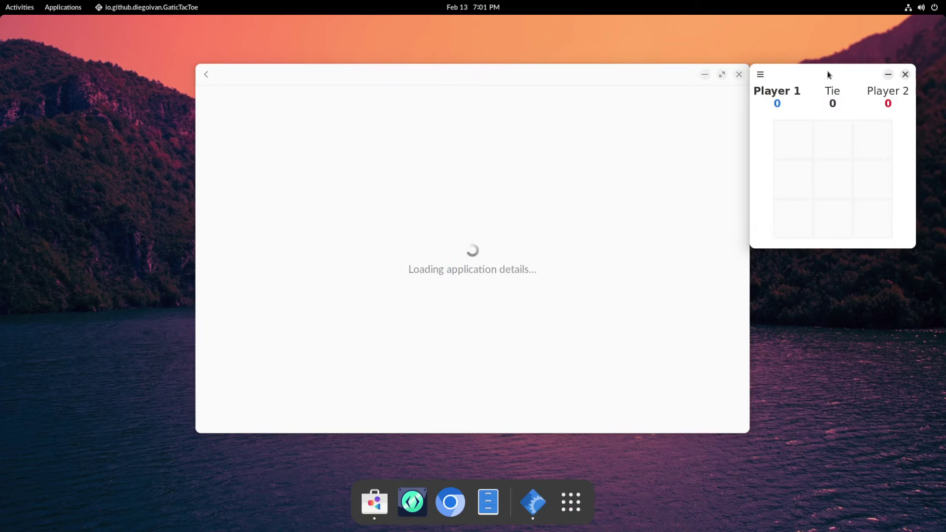
# Step: Move the GaticTacToe window aside, play one round to an O diagonal from upper right to lower left, and close the game
pyautogui.moveTo(828, 75); pyautogui.dragTo(125, 51)
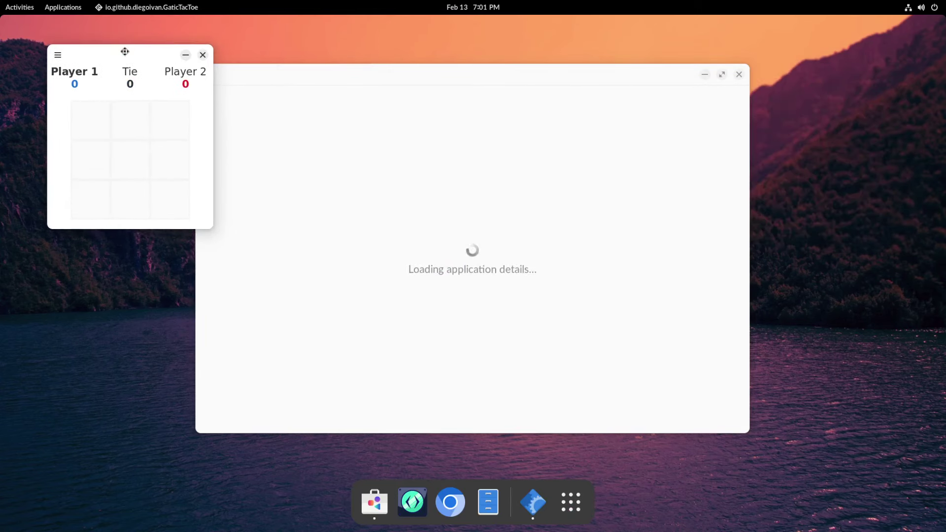
pyautogui.click(93, 130)
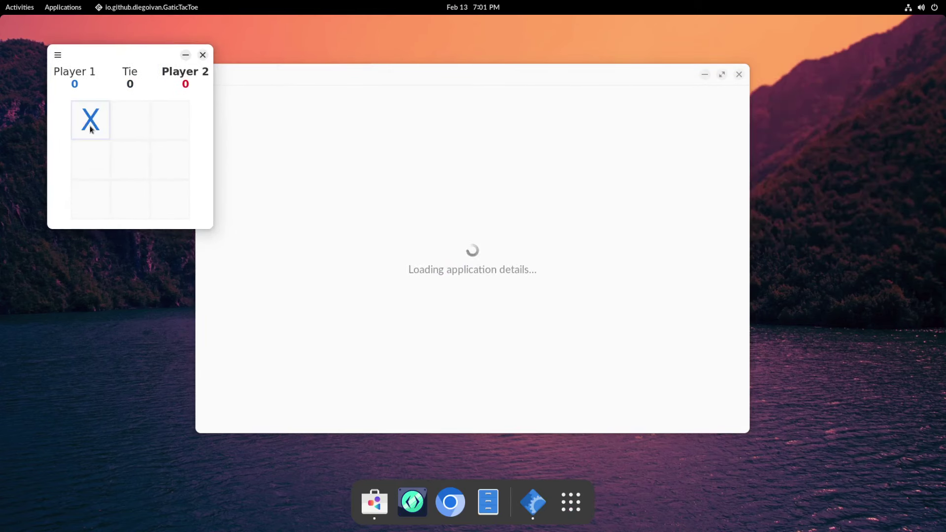
pyautogui.click(132, 158)
pyautogui.click(141, 128)
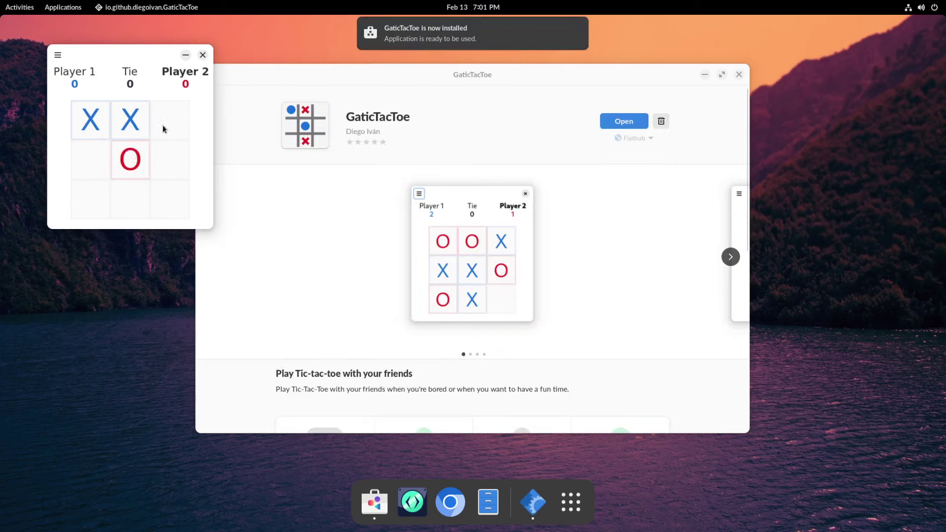
pyautogui.click(164, 129)
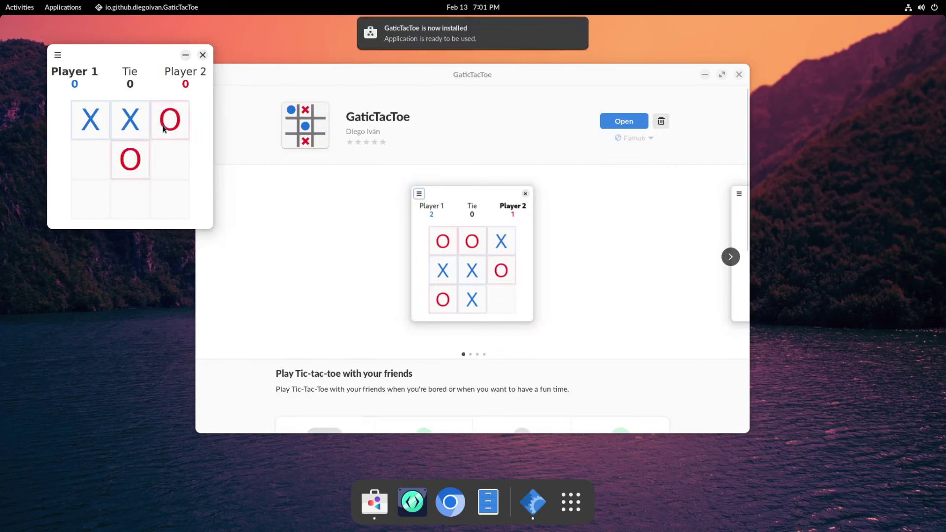
pyautogui.click(93, 164)
pyautogui.click(94, 200)
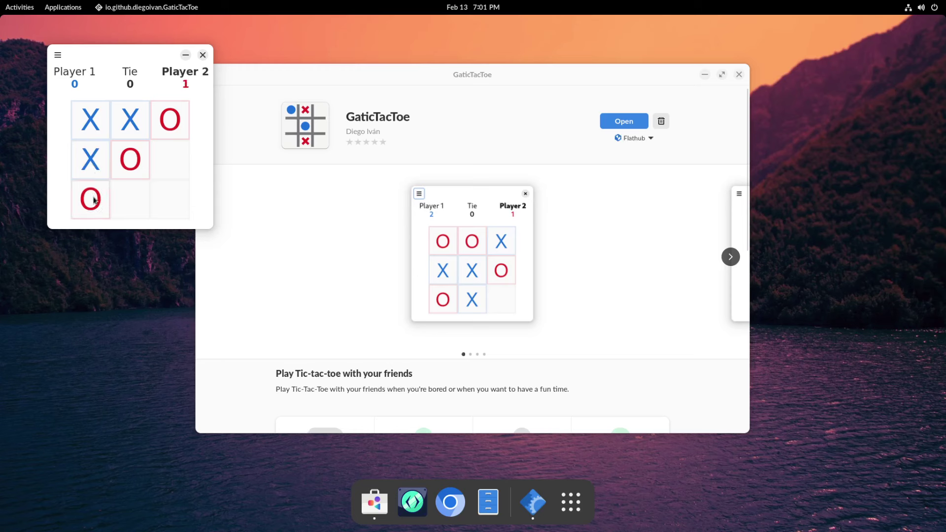
pyautogui.click(203, 54)
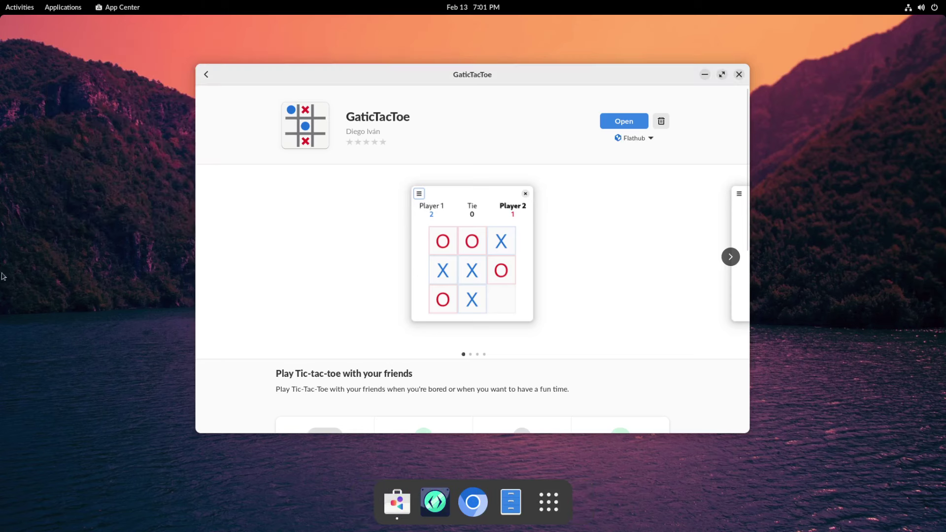
# Step: Check the software source offered for GaticTacToe in App Center and return to the application catalogue
pyautogui.click(647, 140)
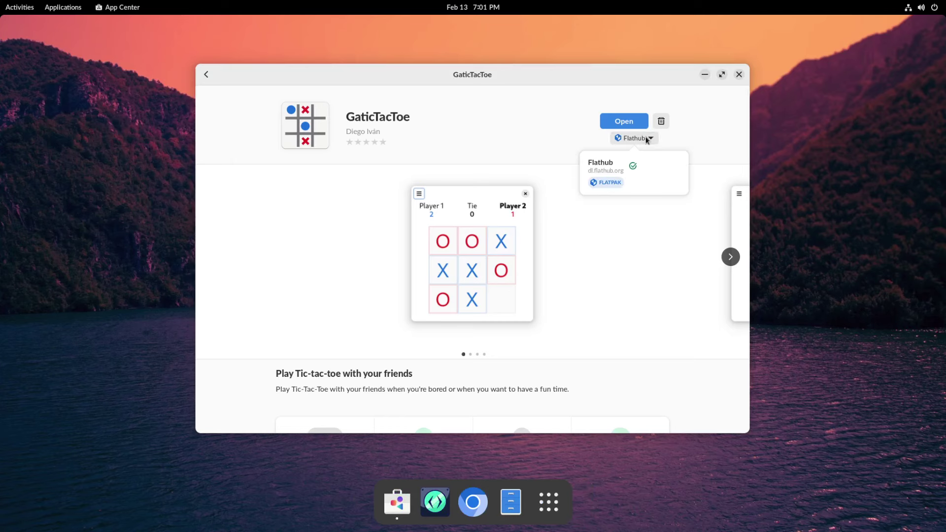
pyautogui.click(648, 140)
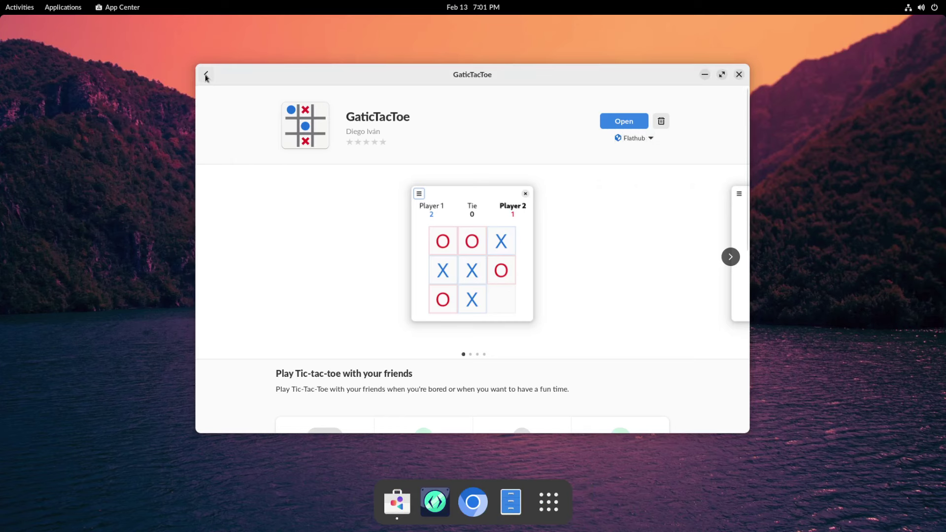
pyautogui.hotkey('alt', 'Left')
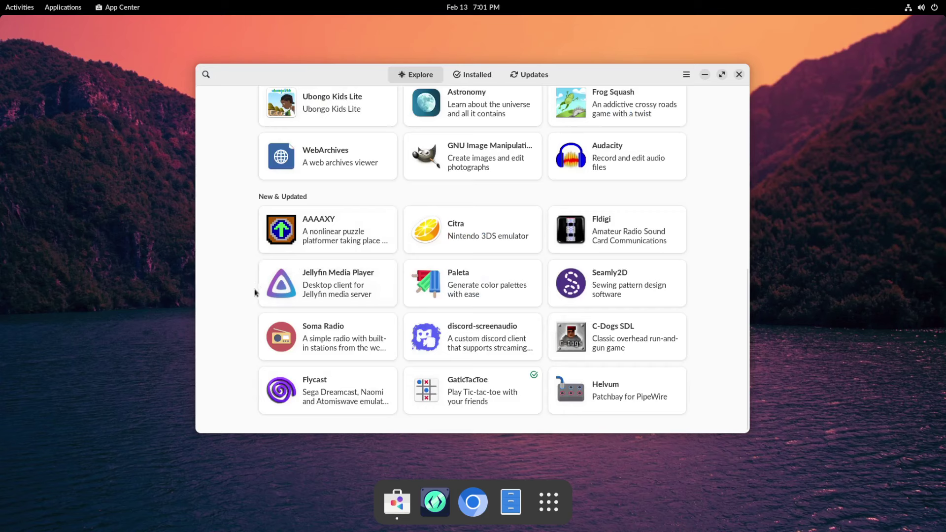
# Step: Check the software source offered for GNU Image Manipulation Program and close App Center
pyautogui.click(486, 154)
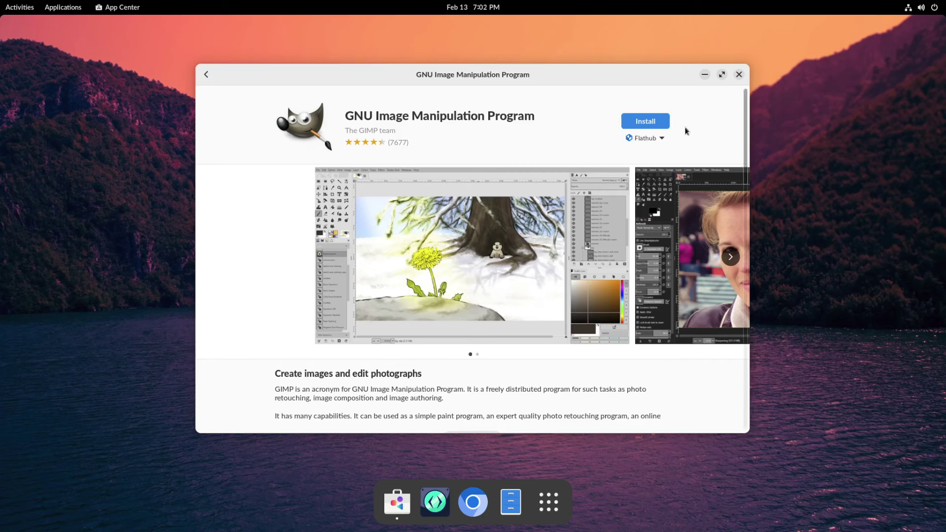
pyautogui.click(661, 139)
pyautogui.click(663, 140)
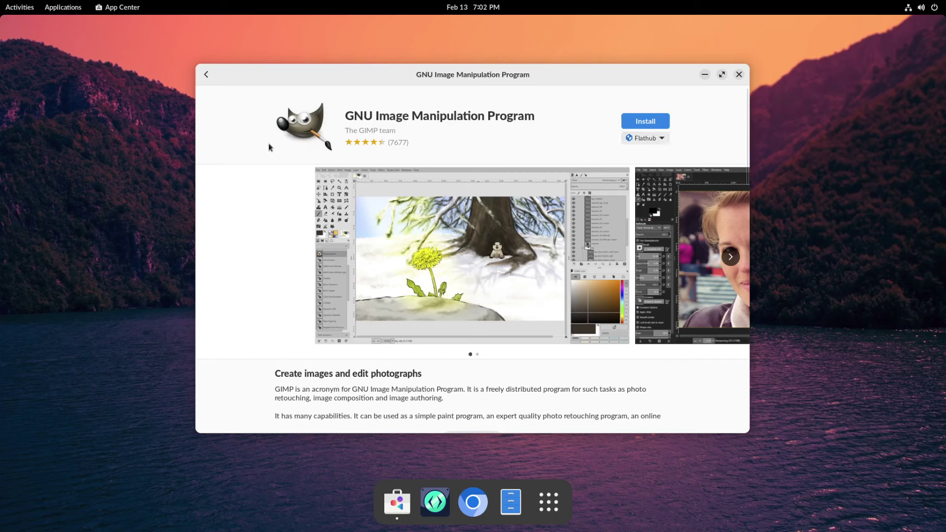
pyautogui.click(739, 74)
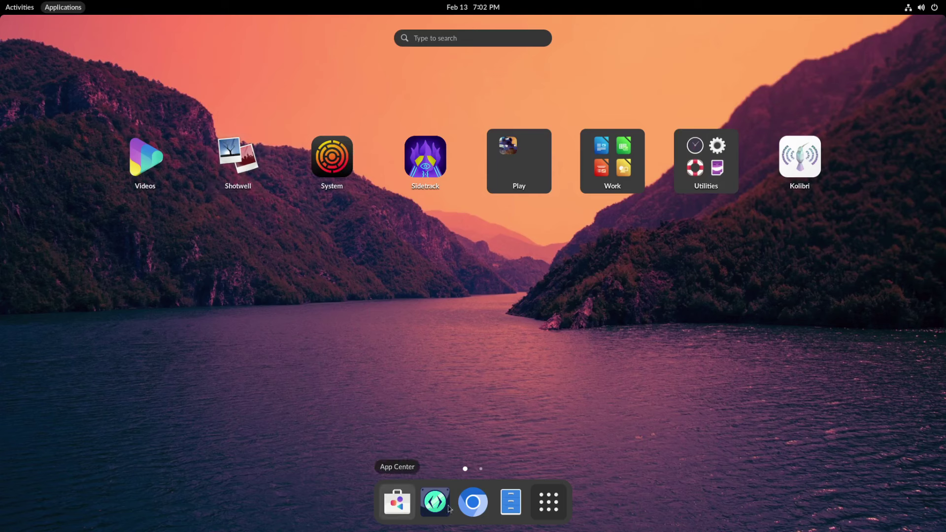
# Step: Open the Files application and select the Music folder in Home
pyautogui.click(510, 503)
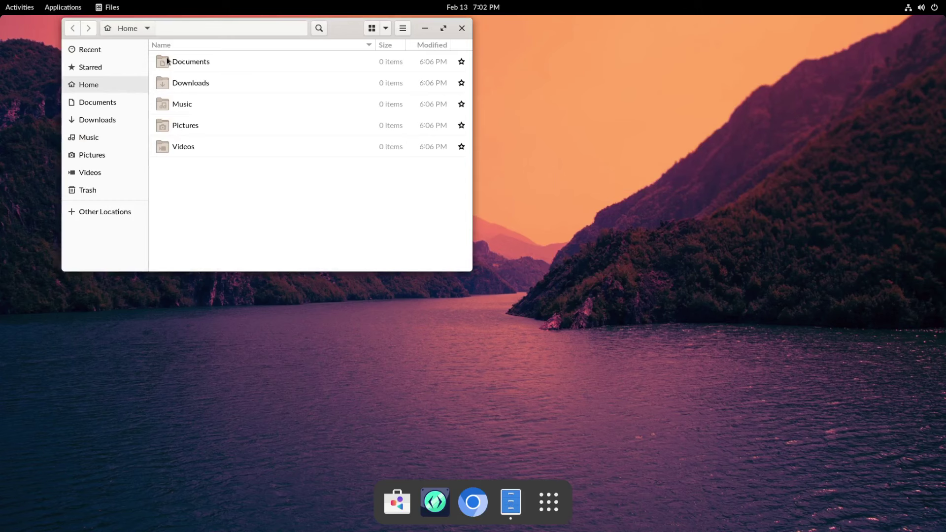
pyautogui.click(169, 126)
pyautogui.click(169, 106)
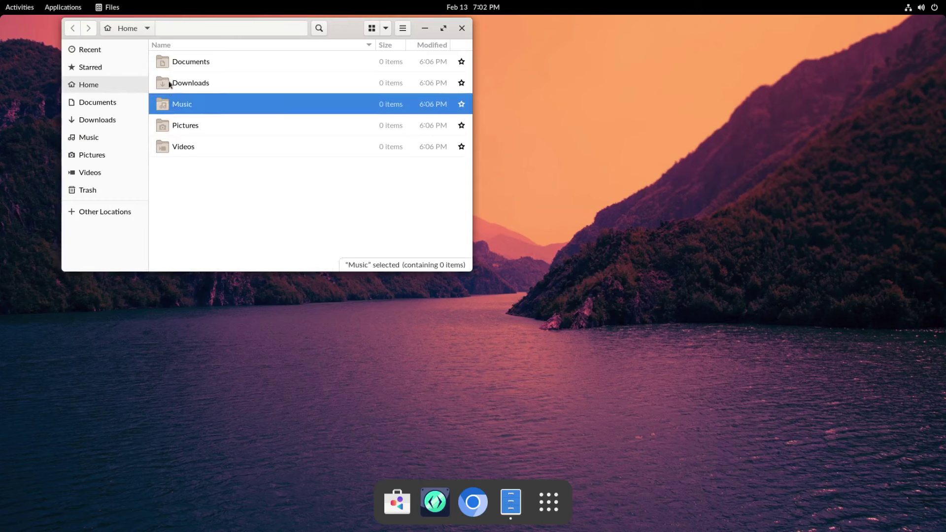
# Step: Select the Downloads folder, close the Files window, and look inside the Play application folder
pyautogui.click(169, 82)
pyautogui.click(461, 28)
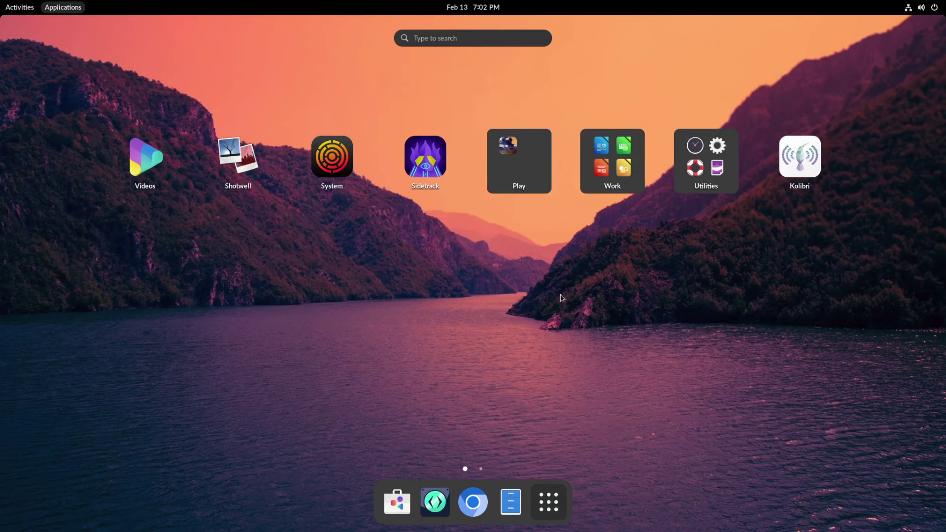
pyautogui.click(532, 173)
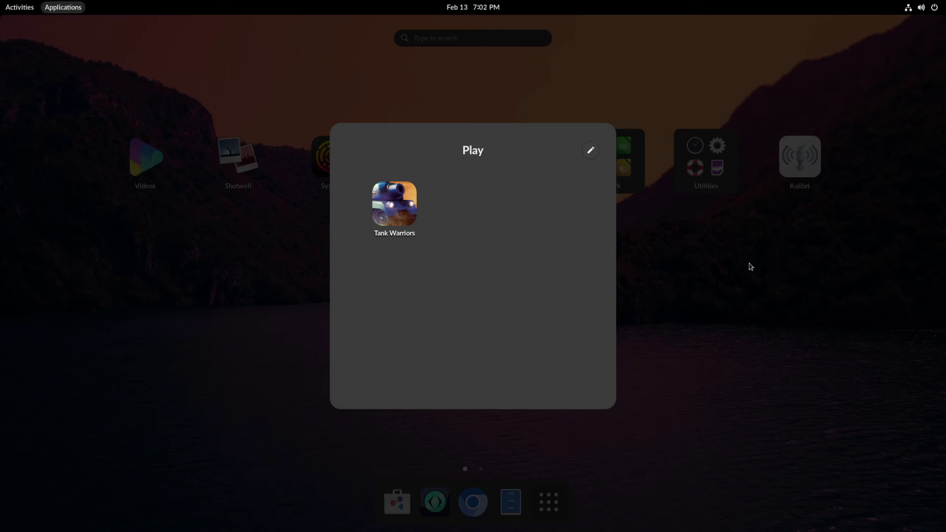
pyautogui.click(749, 266)
# Step: Search the desktop for "game", open the Games and Game Of Life results in App Center, and close its window
pyautogui.click(442, 38)
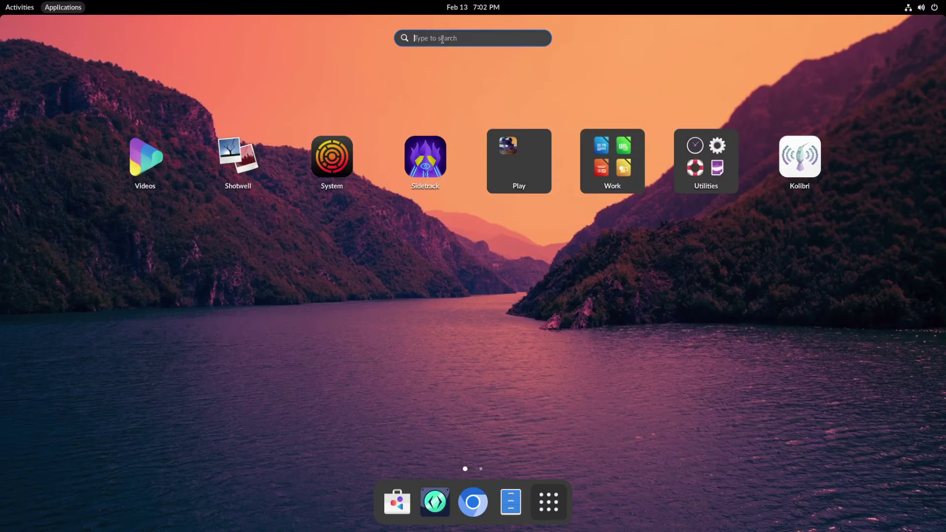
pyautogui.write('game')
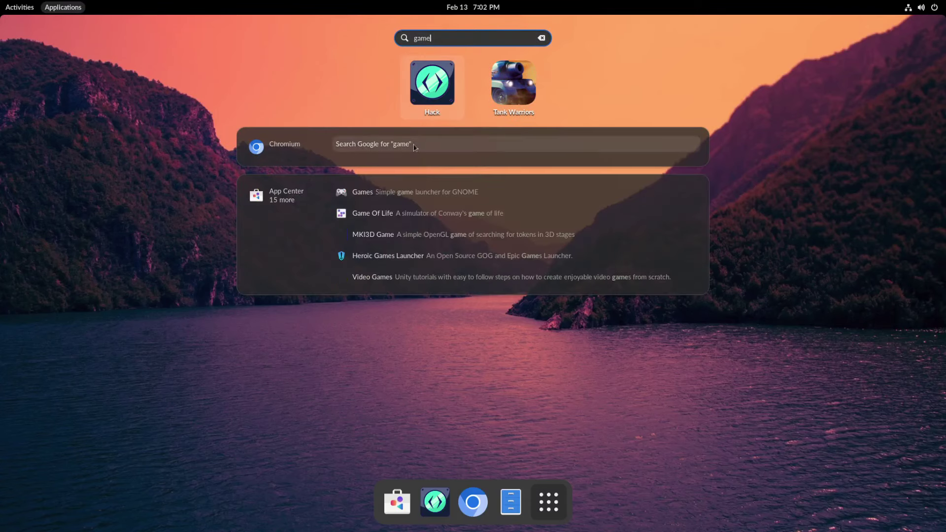
pyautogui.click(424, 198)
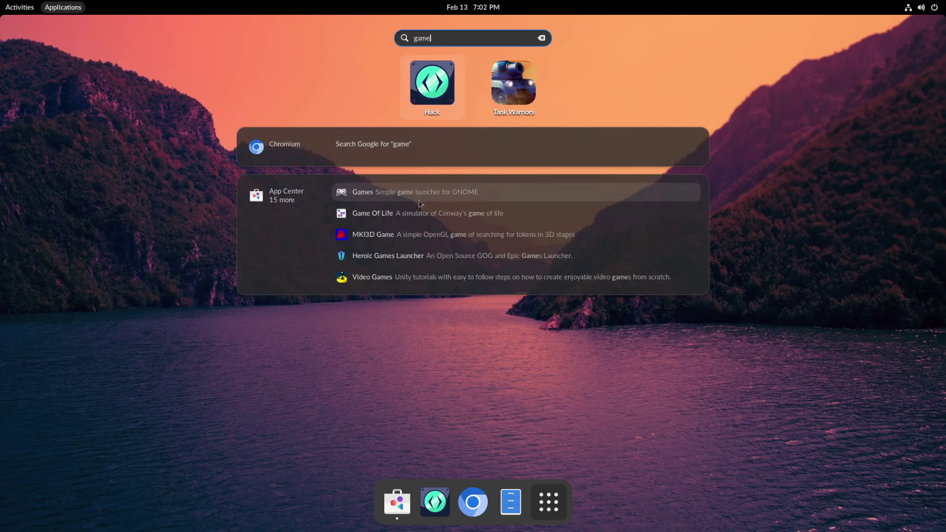
pyautogui.click(386, 214)
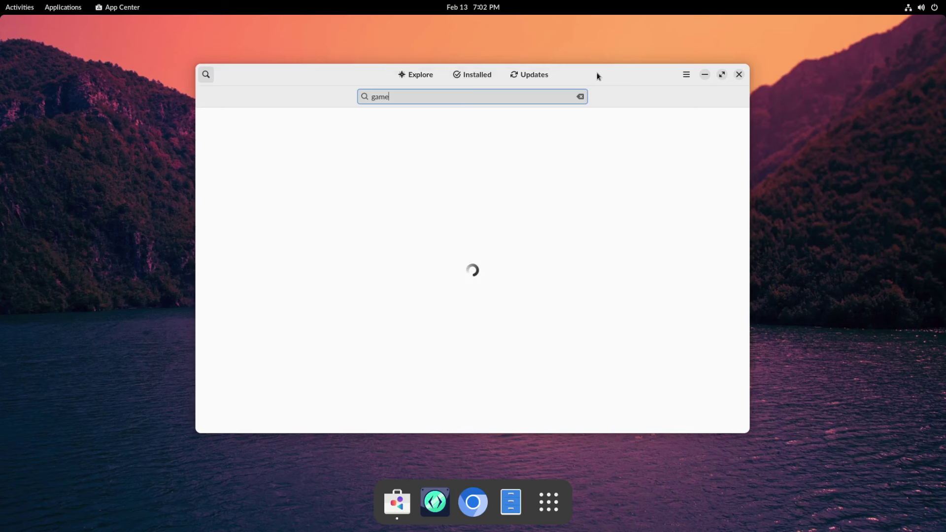
pyautogui.click(739, 74)
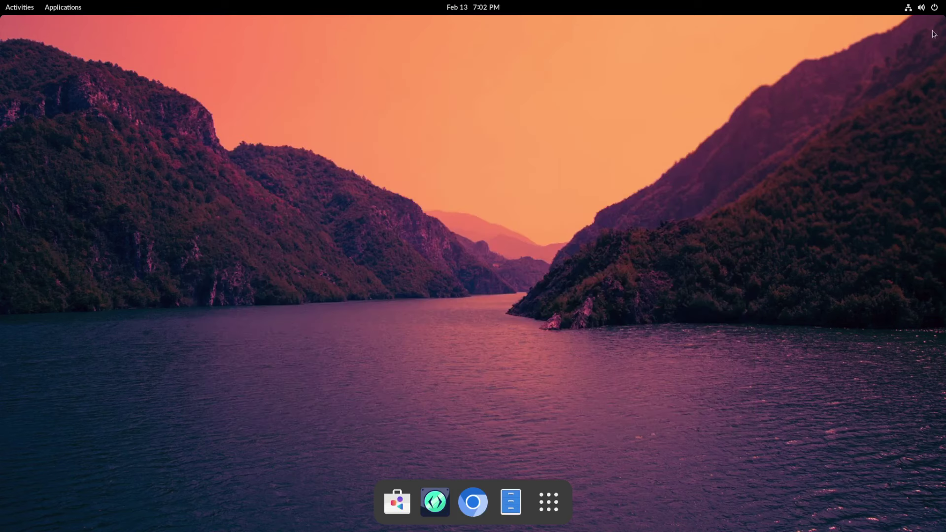
# Step: Open the system Settings and close the Game Of Life page of App Center that covers them
pyautogui.click(936, 8)
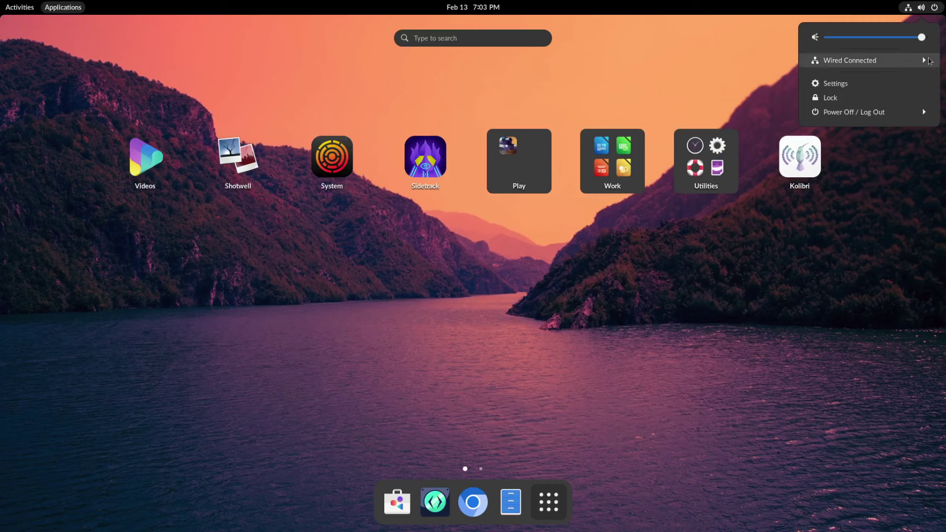
pyautogui.click(856, 86)
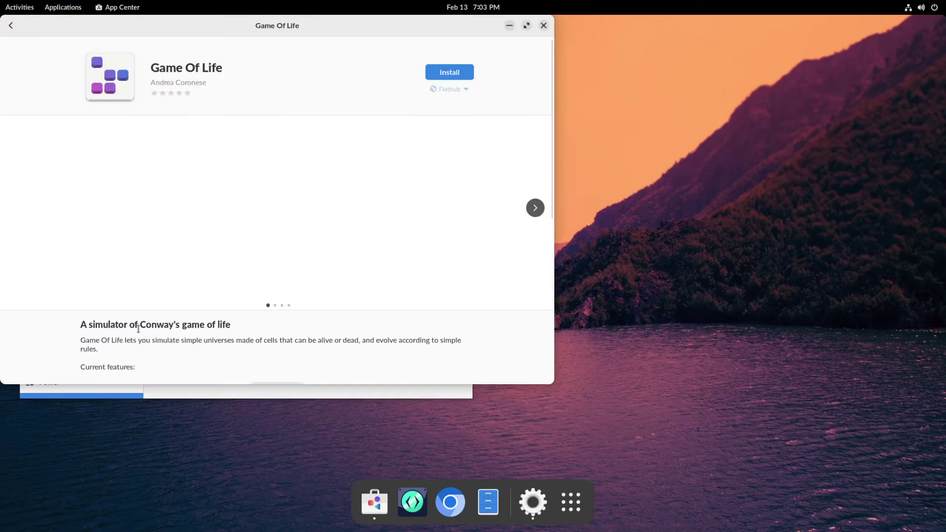
pyautogui.click(543, 26)
# Step: Browse the per-application settings, view the entry for Disks, and return to the main settings list
pyautogui.scroll(-2, 57, 238)
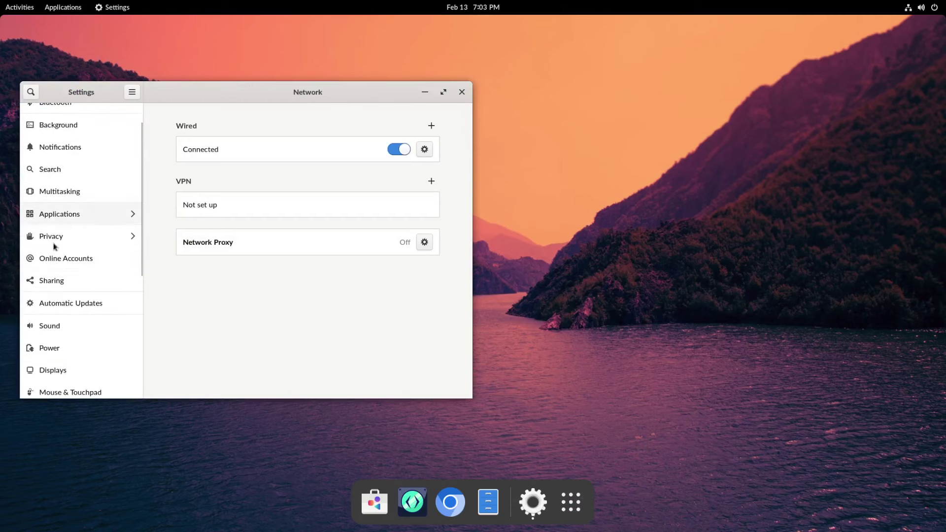
pyautogui.click(62, 214)
pyautogui.scroll(-4, 59, 213)
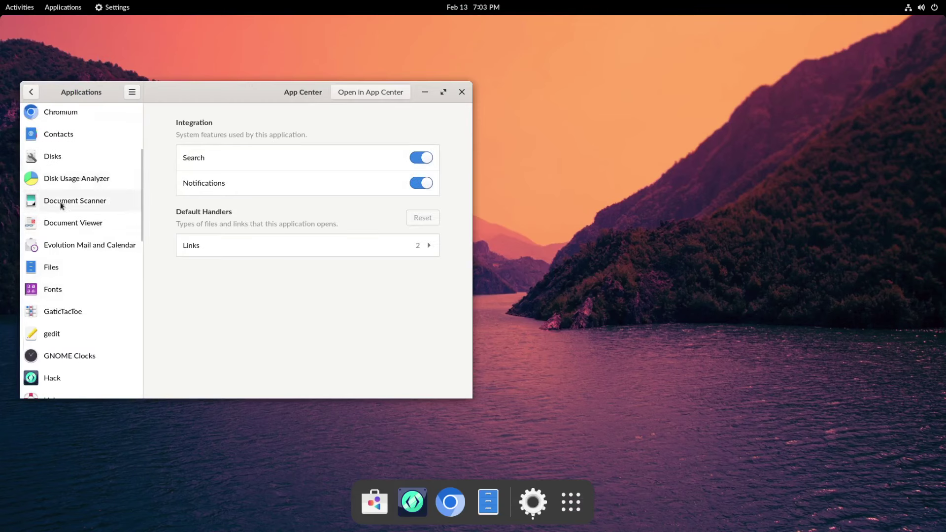
pyautogui.scroll(-1, 60, 199)
pyautogui.click(66, 126)
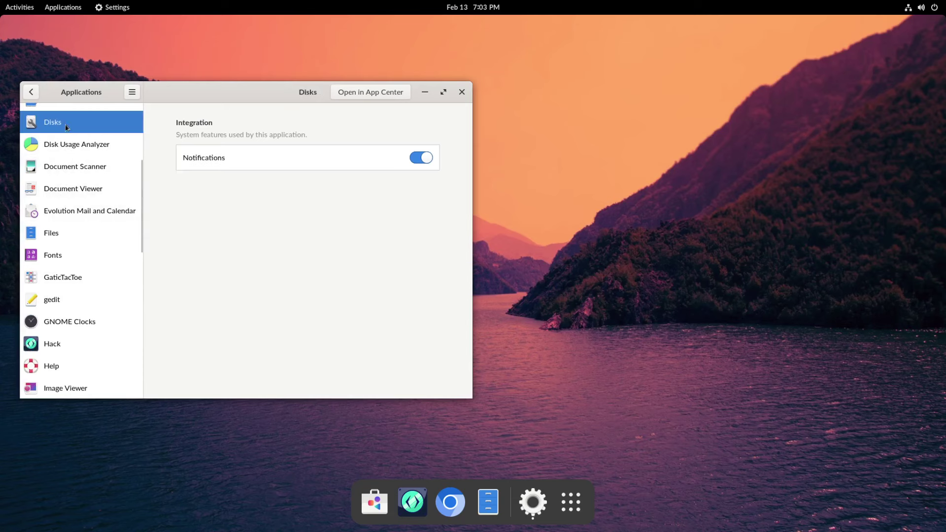
pyautogui.scroll(-8, 96, 291)
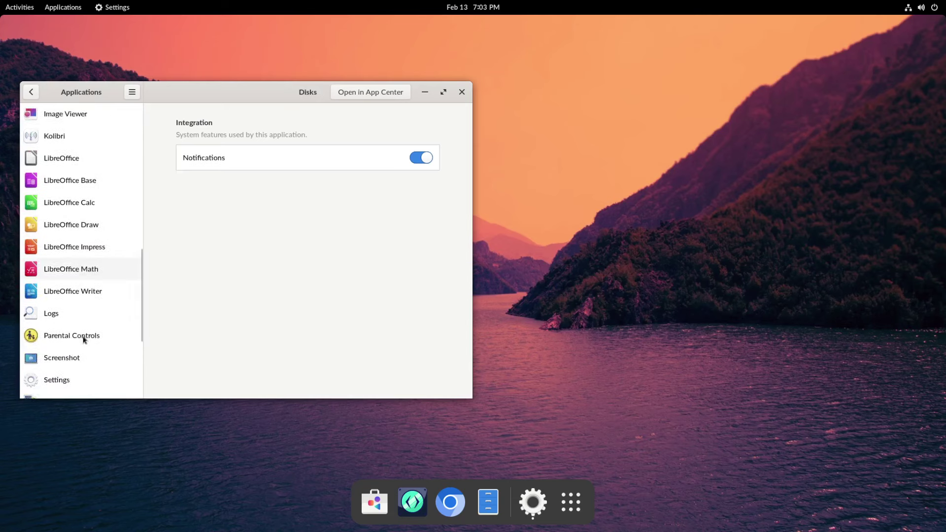
pyautogui.scroll(-5, 84, 339)
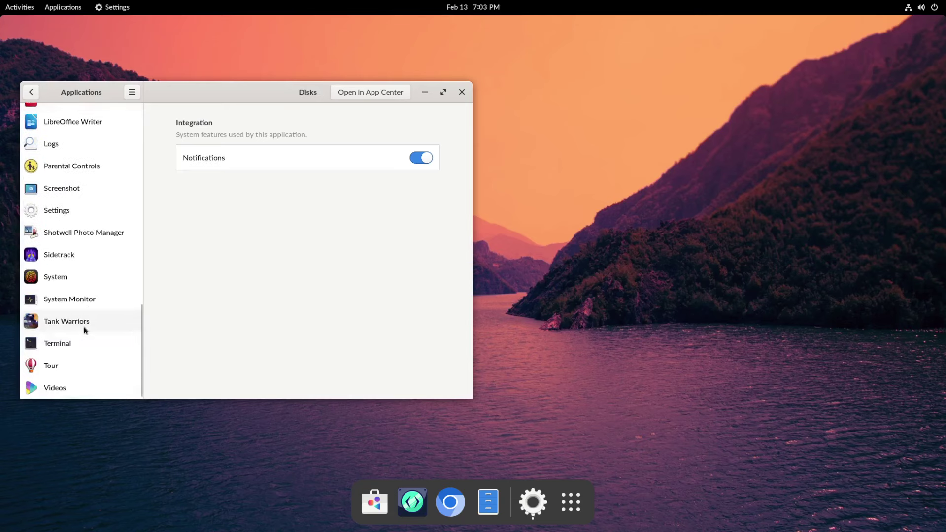
pyautogui.scroll(7, 84, 327)
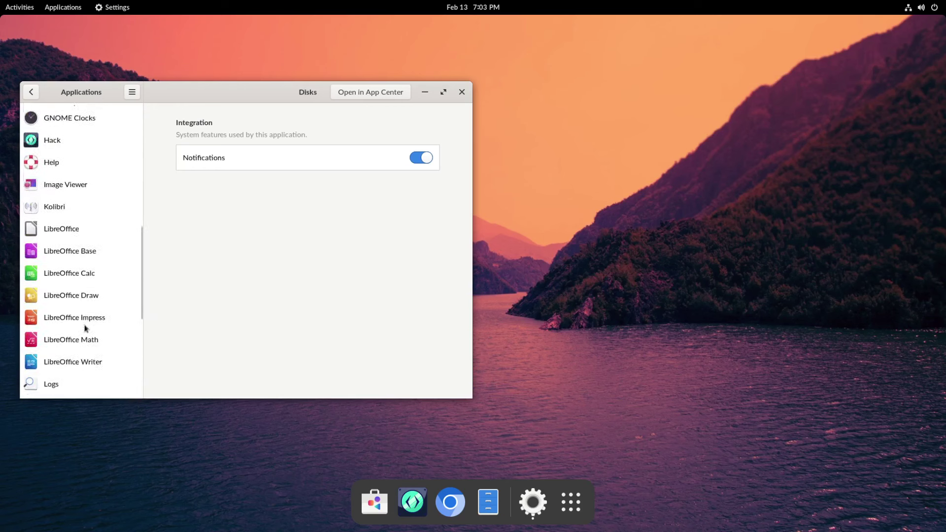
pyautogui.click(29, 93)
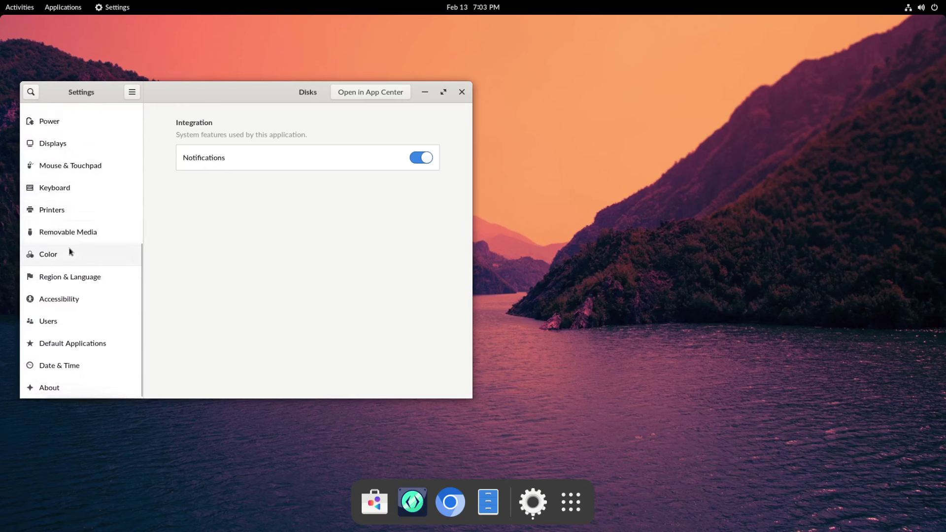
# Step: Review the Mouse & Touchpad, Keyboard, Printers, Removable Media and Color settings one after another
pyautogui.scroll(3, 74, 267)
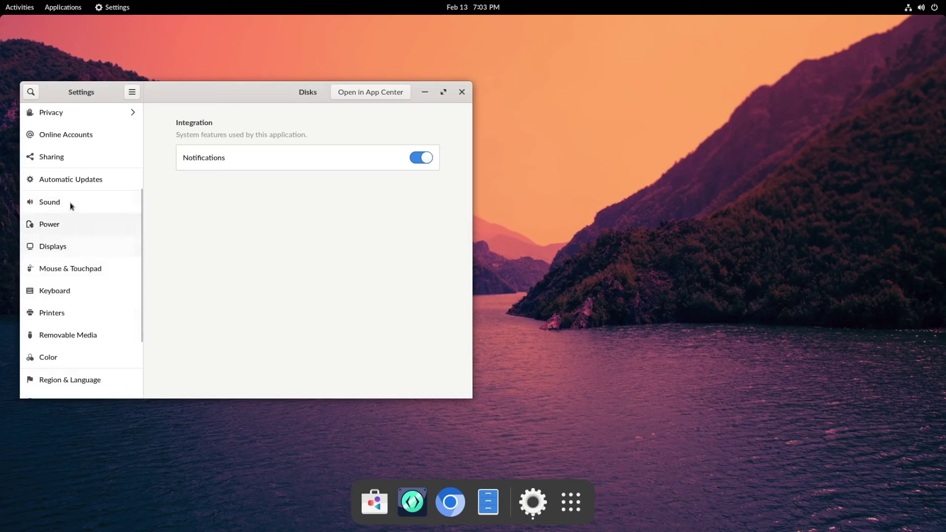
pyautogui.click(70, 269)
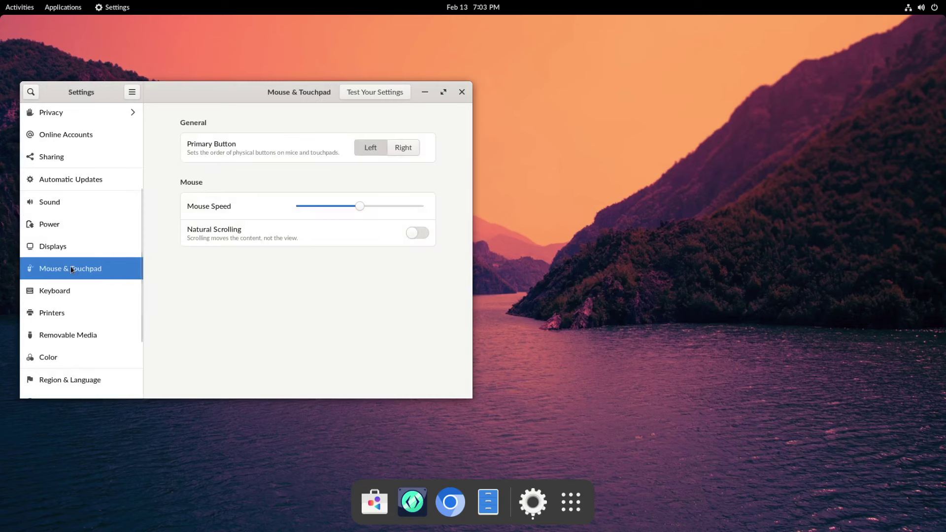
pyautogui.click(66, 294)
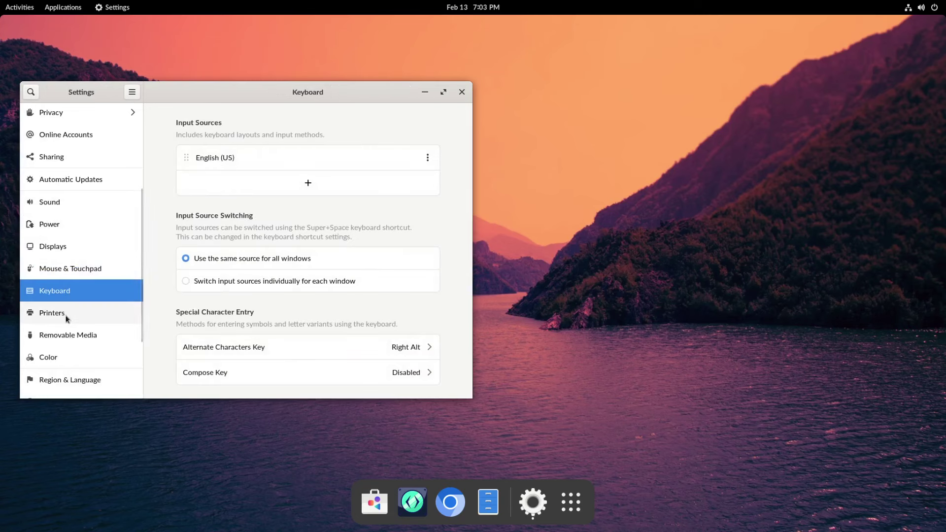
pyautogui.click(67, 319)
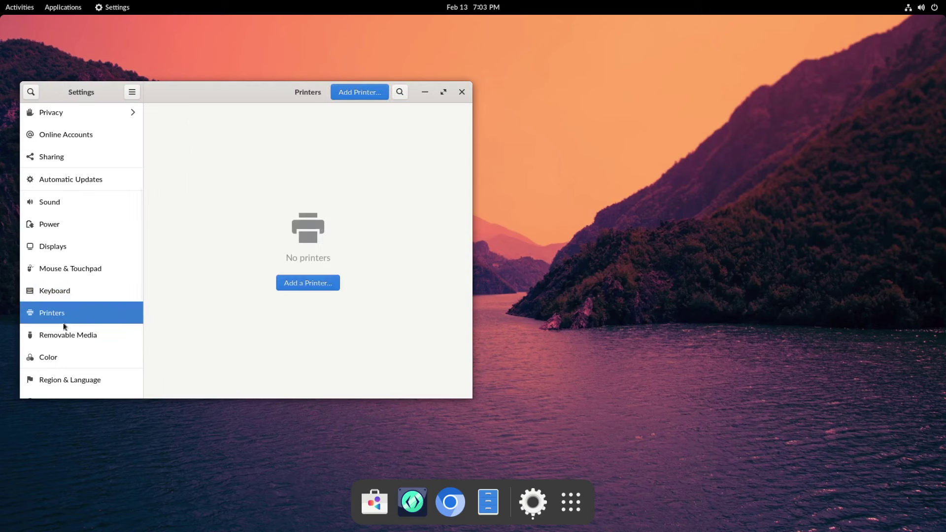
pyautogui.click(63, 338)
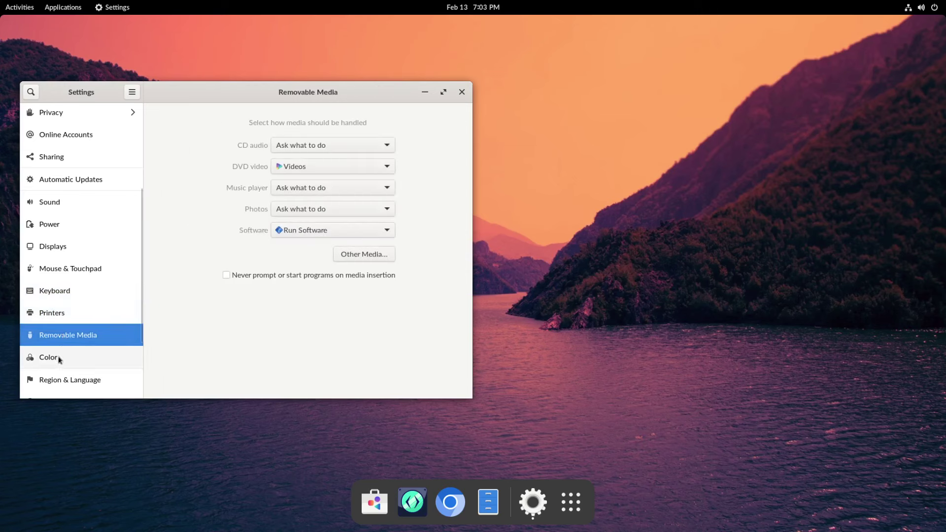
pyautogui.click(60, 358)
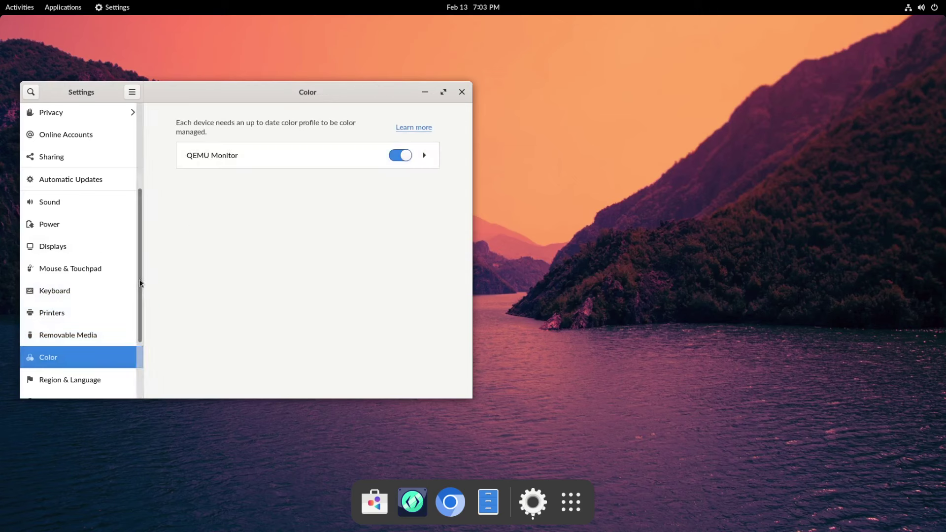
# Step: Set the time format in the Date & Time settings to 24-hour and close Settings
pyautogui.scroll(-3, 132, 377)
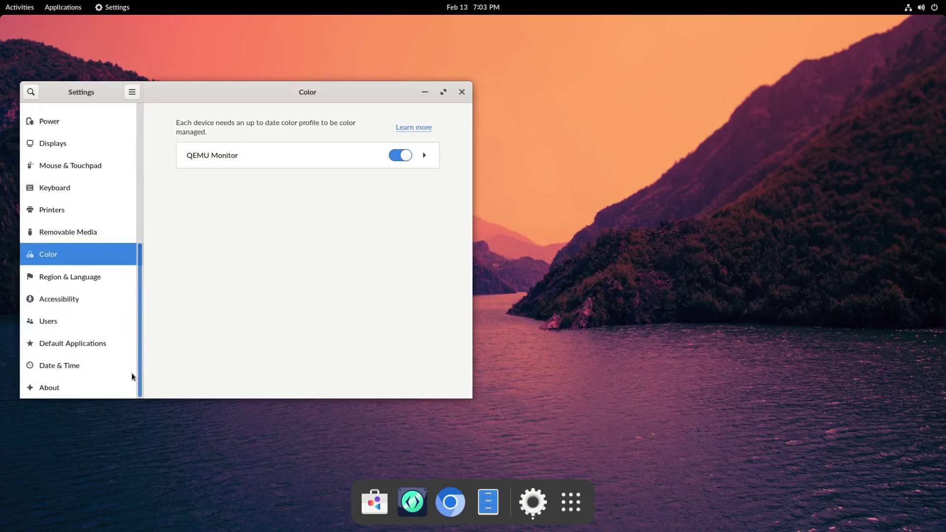
pyautogui.click(55, 364)
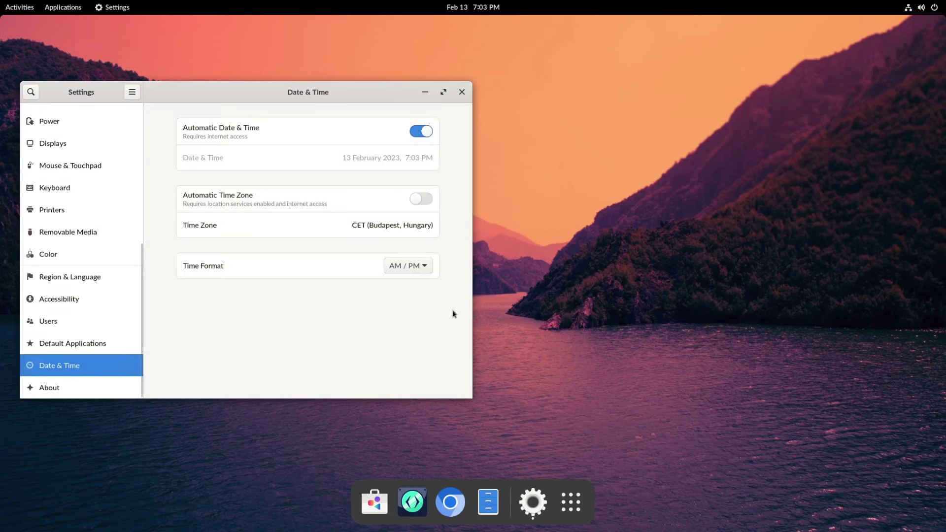
pyautogui.click(425, 268)
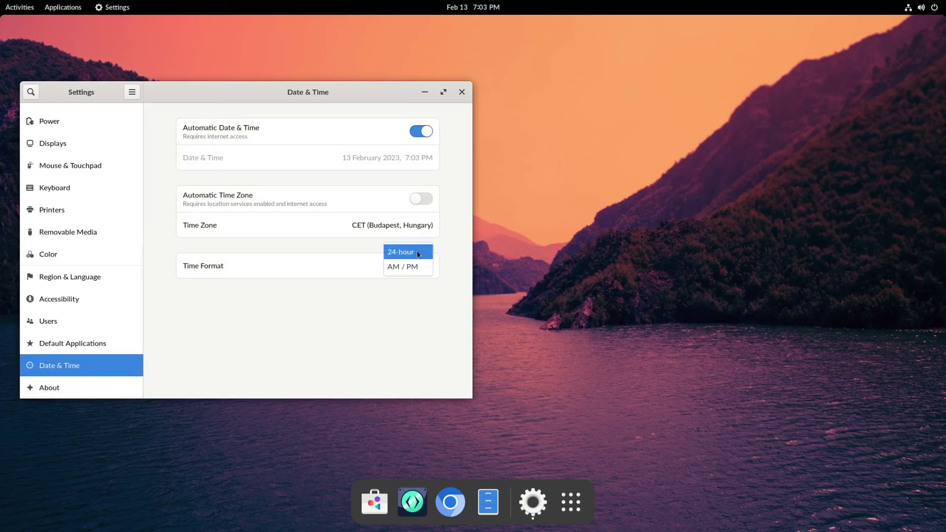
pyautogui.click(417, 252)
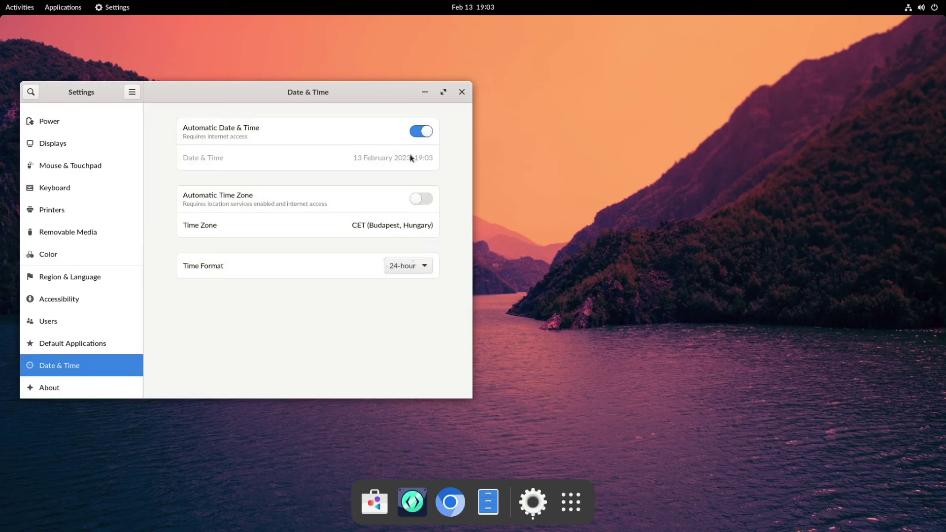
pyautogui.click(466, 93)
# Step: Open the desktop calendar, check the events for February 15, and close the calendar
pyautogui.click(474, 7)
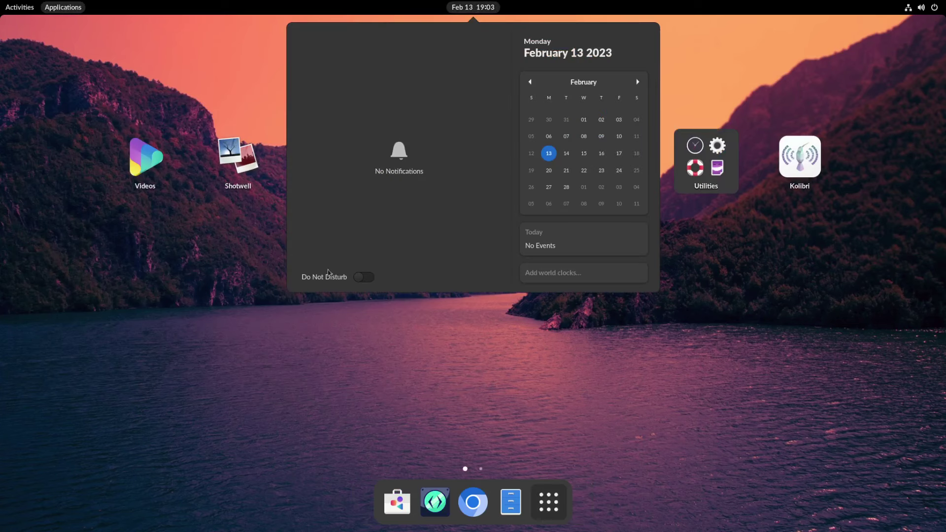
pyautogui.click(585, 156)
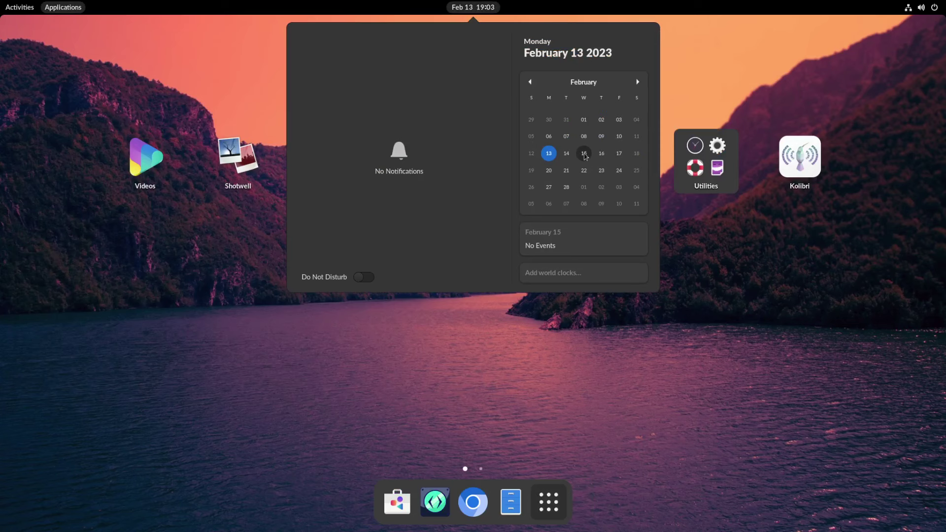
pyautogui.click(389, 390)
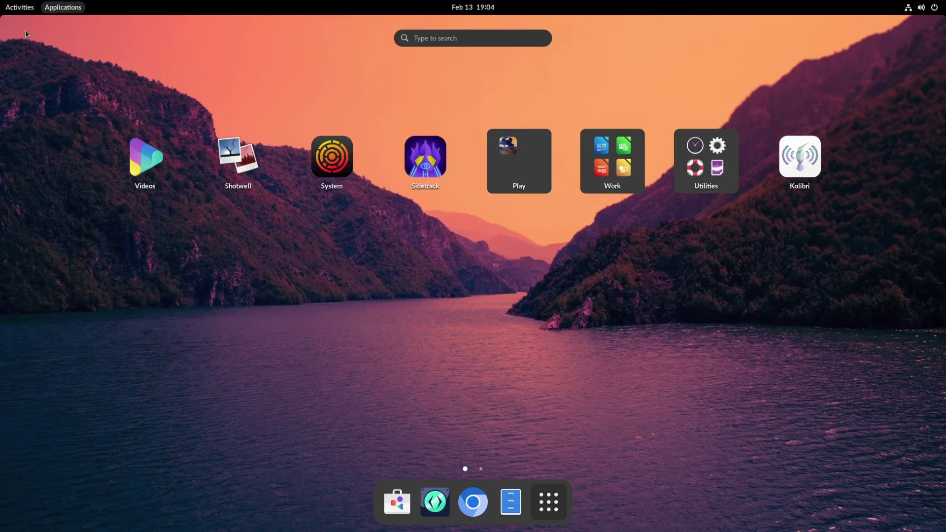
# Step: Log out of the current desktop session and confirm the logout
pyautogui.click(935, 8)
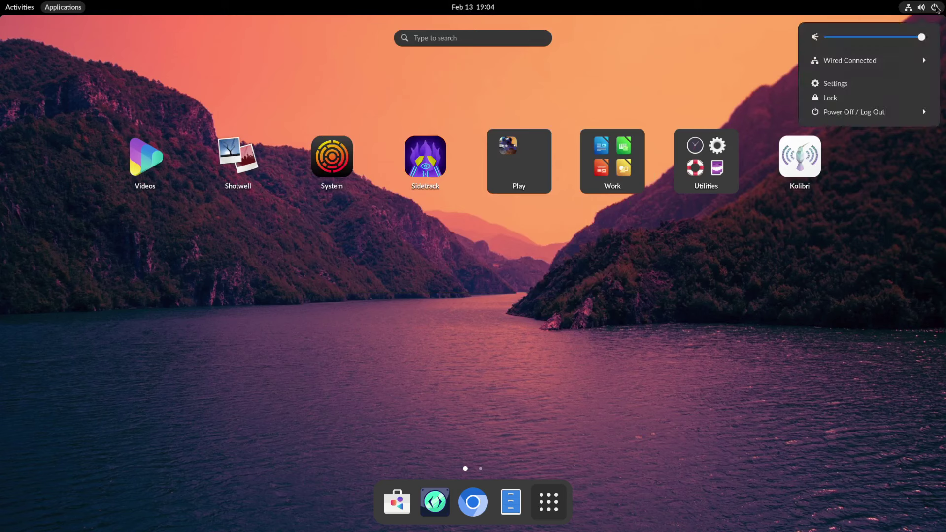
pyautogui.click(895, 113)
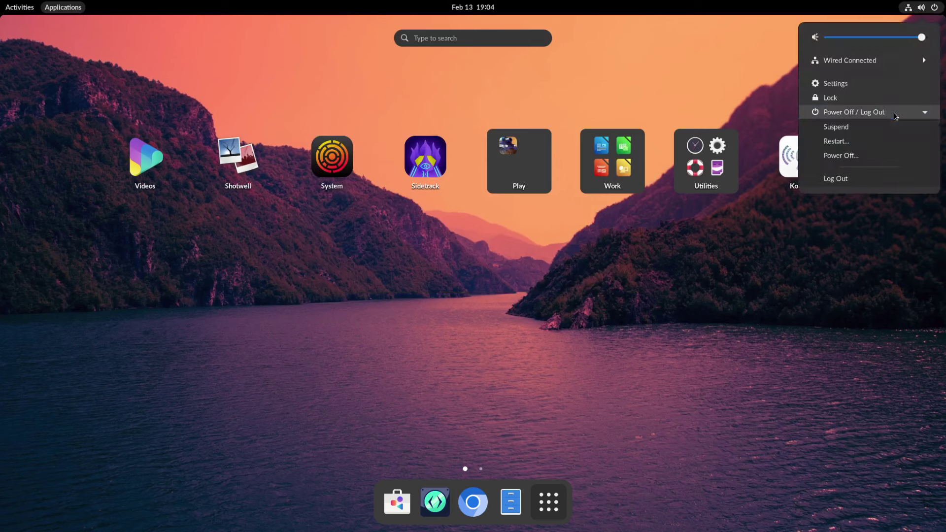
pyautogui.click(861, 181)
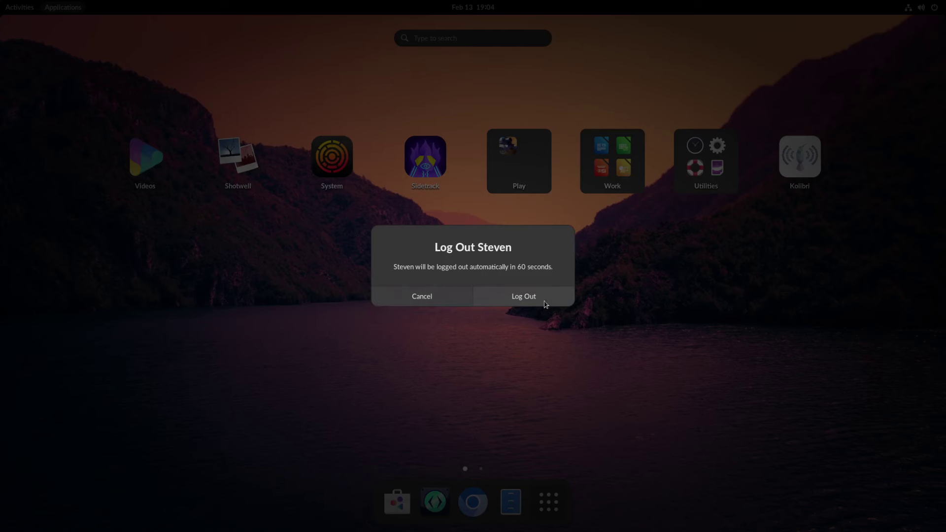
pyautogui.click(544, 301)
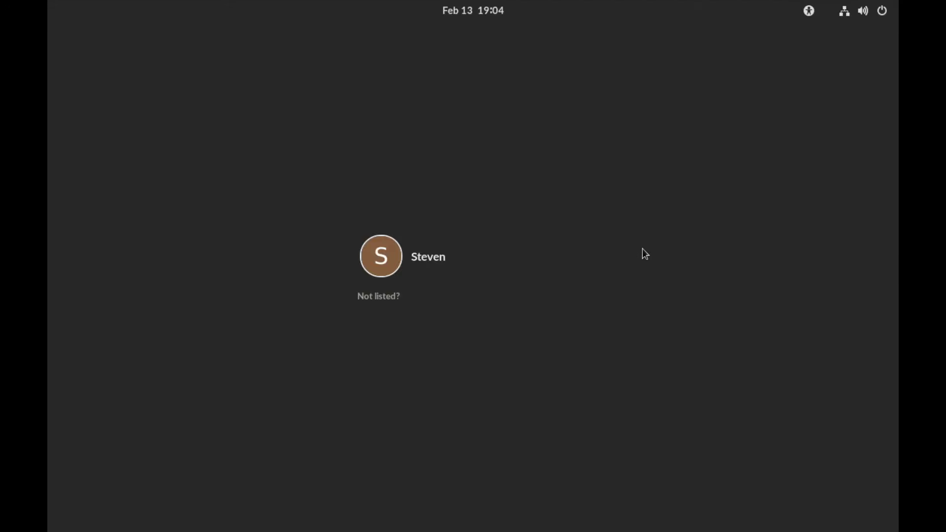
# Step: Power off the computer from the login screen
pyautogui.click(882, 14)
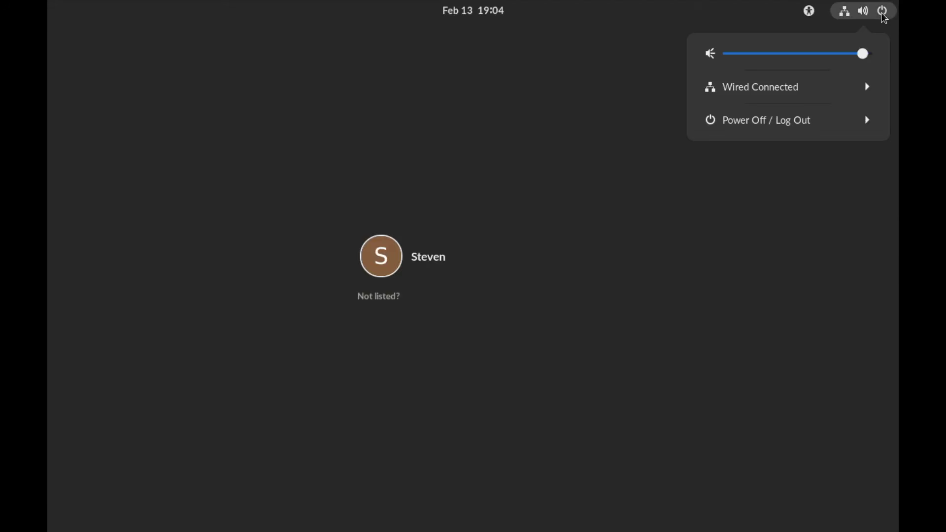
pyautogui.click(802, 123)
pyautogui.click(753, 181)
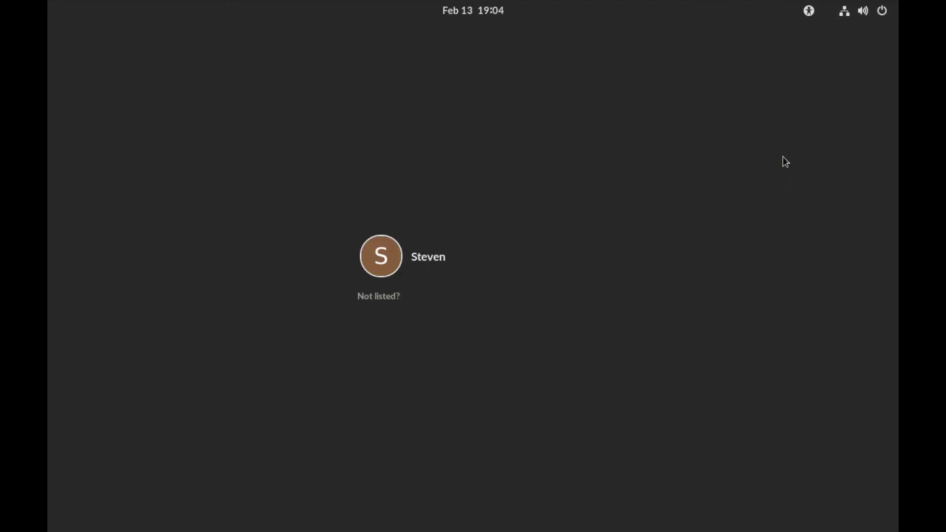